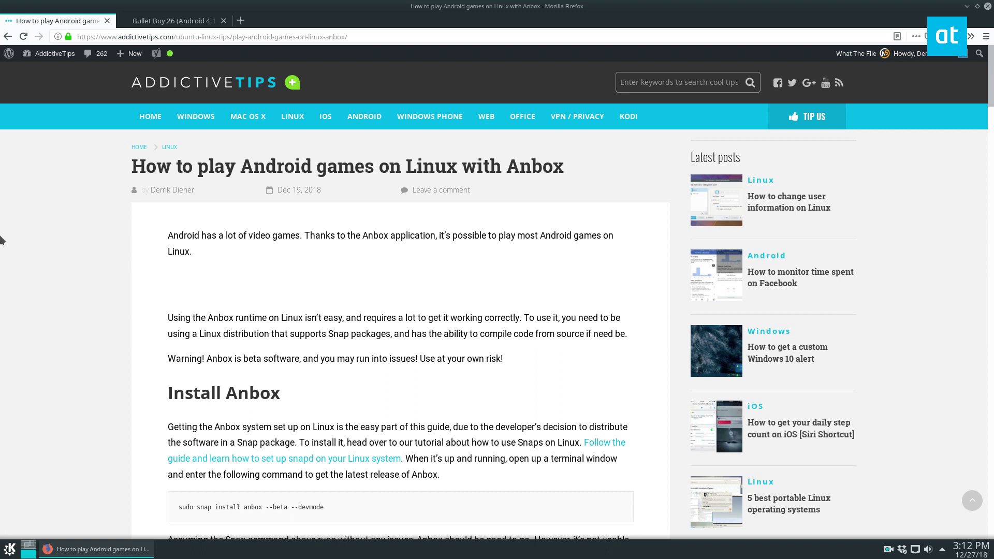
- Scroll through the Anbox install section, briefly highlighting the snap install command
scroll(116, 384, down, 3)
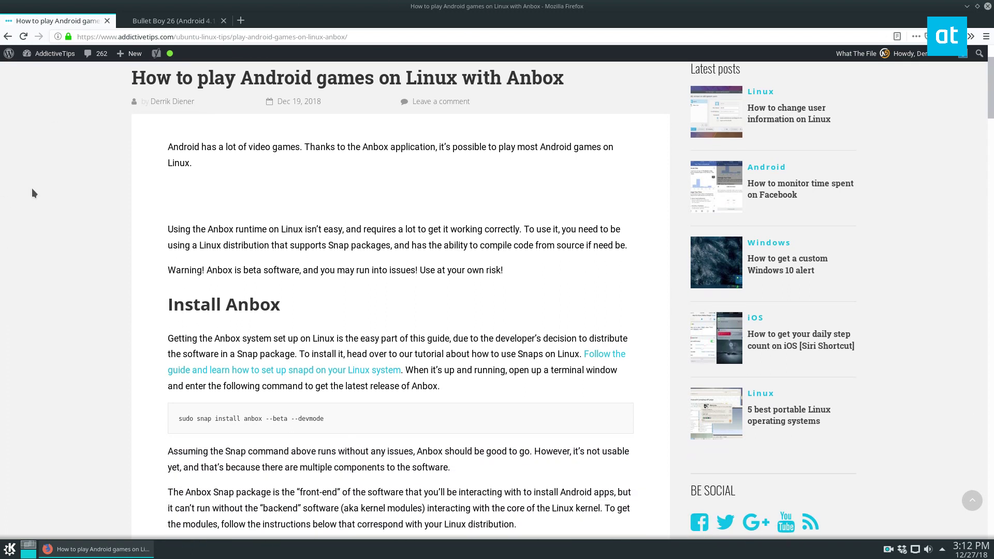
scroll(120, 269, down, 4)
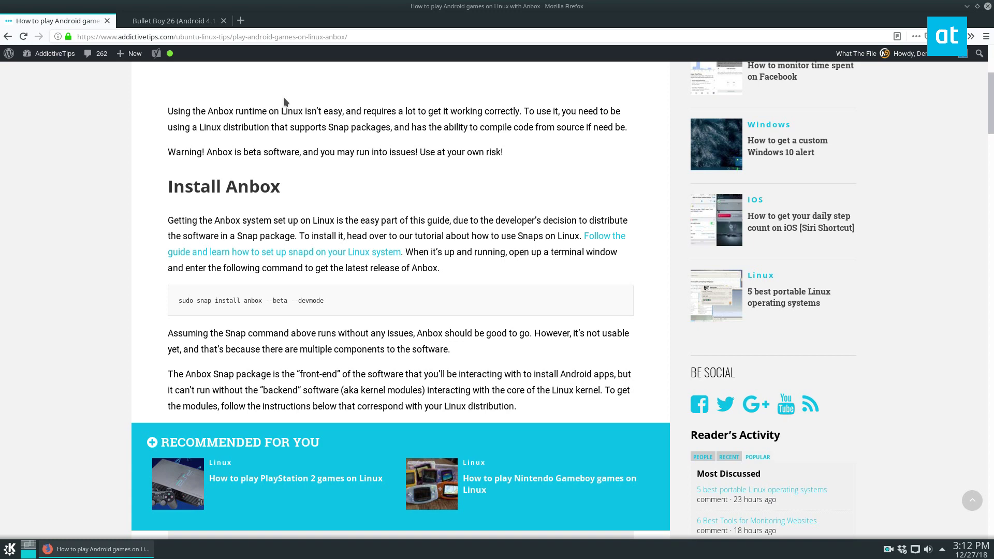
scroll(70, 228, down, 2)
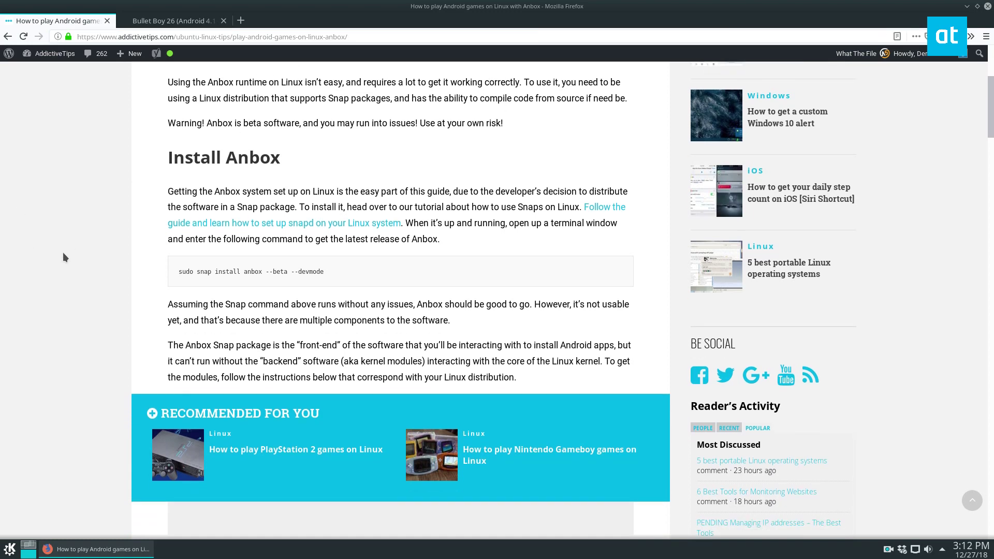
scroll(101, 220, down, 1)
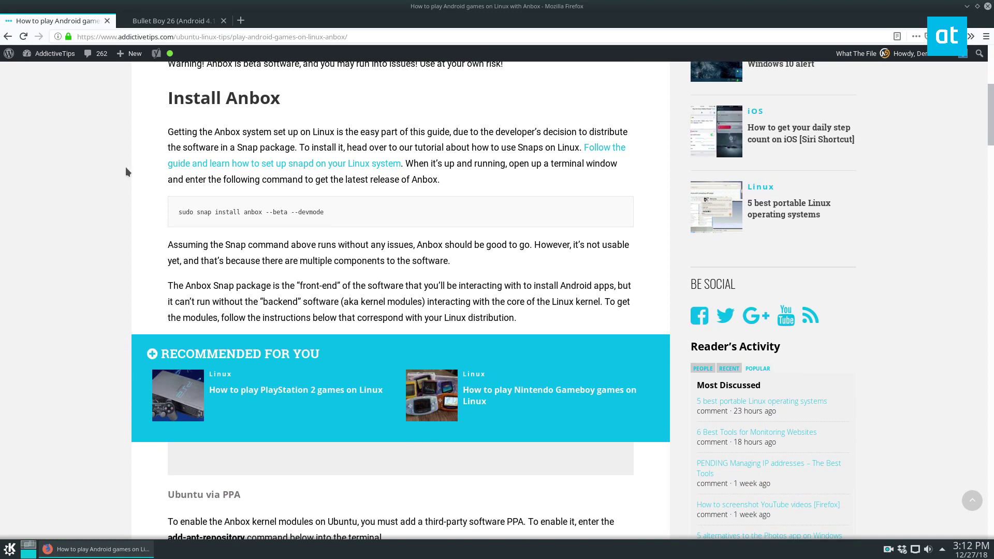
drag(346, 218, 94, 206)
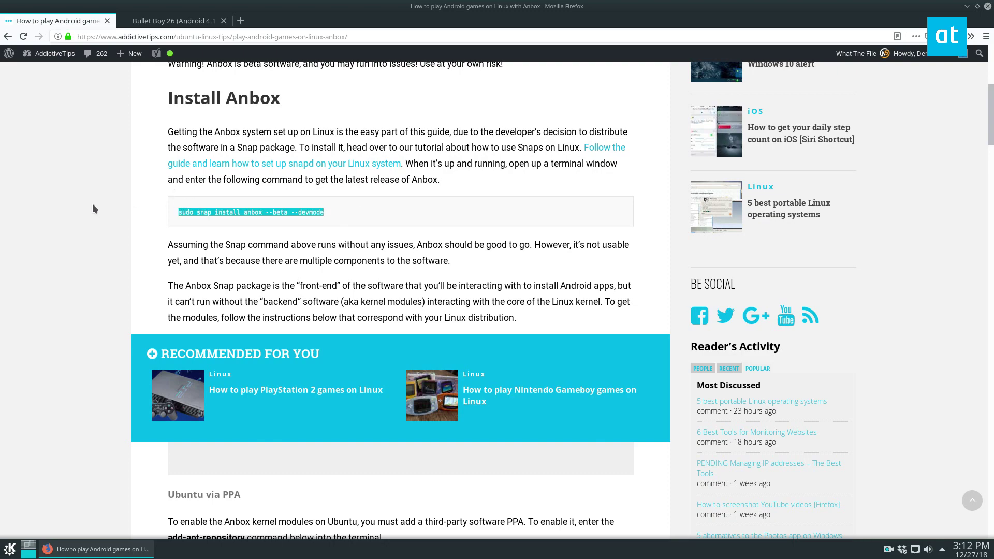
click(93, 206)
- Scroll past the kernel-module section to the 'Playing Android games on Linux with Anbox' heading
scroll(104, 228, down, 10)
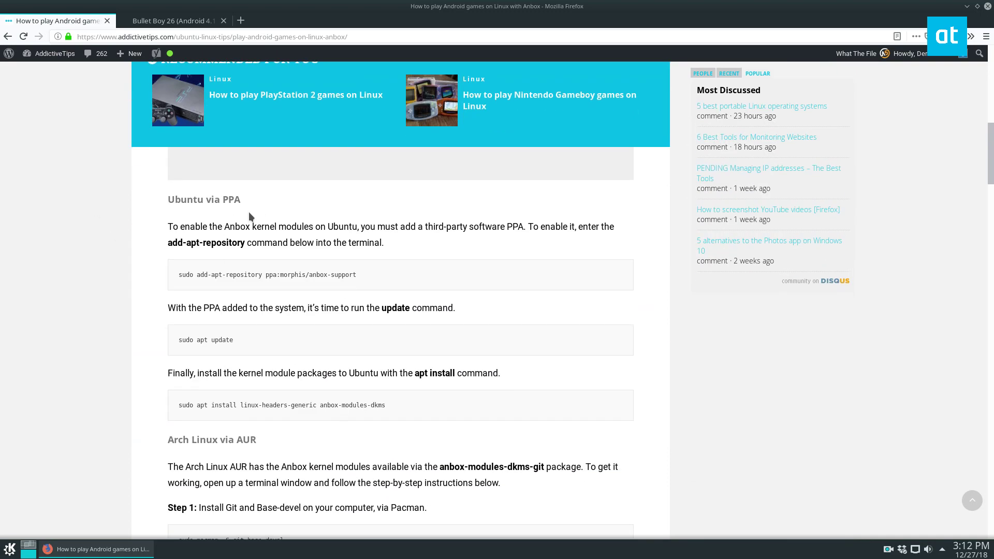
scroll(308, 273, down, 10)
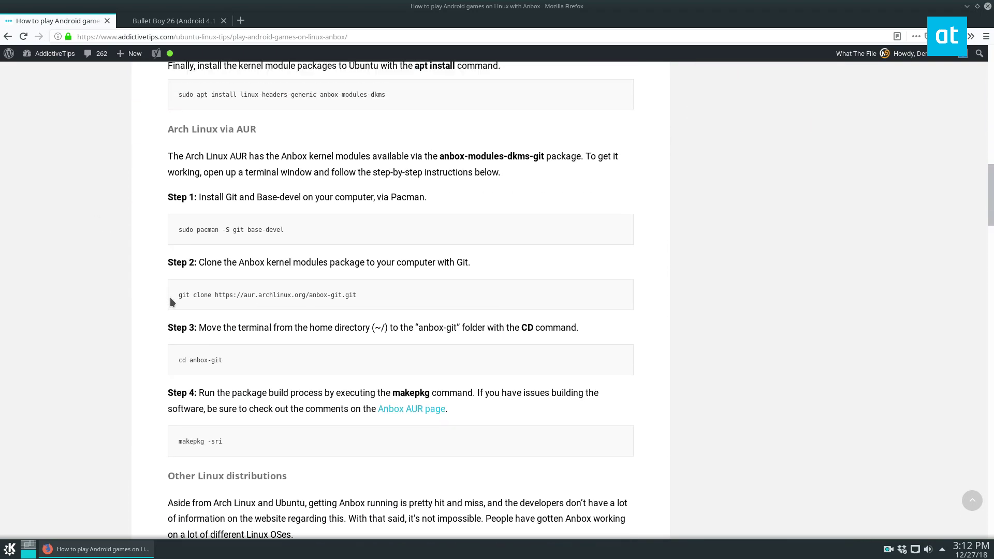
scroll(373, 300, down, 6)
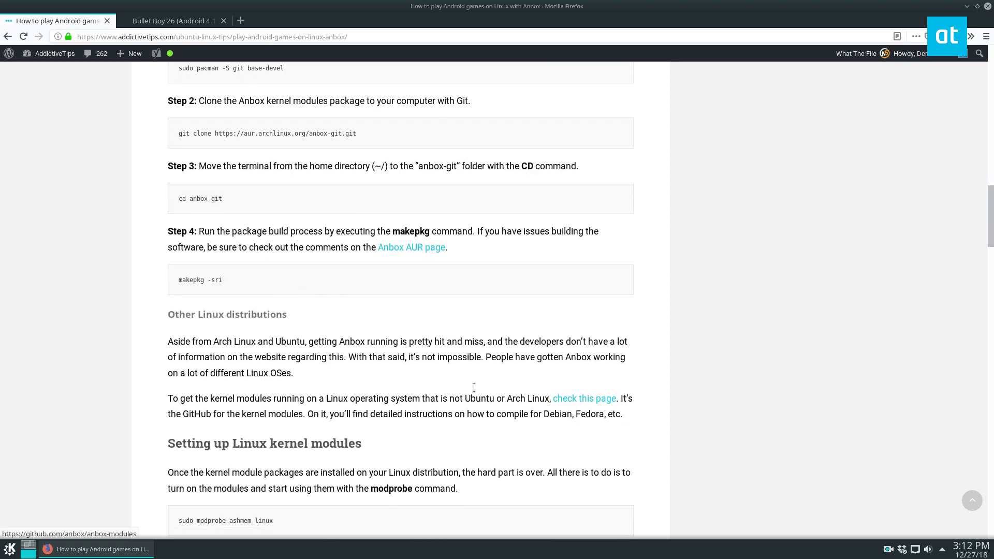
scroll(290, 357, down, 7)
scroll(294, 361, down, 11)
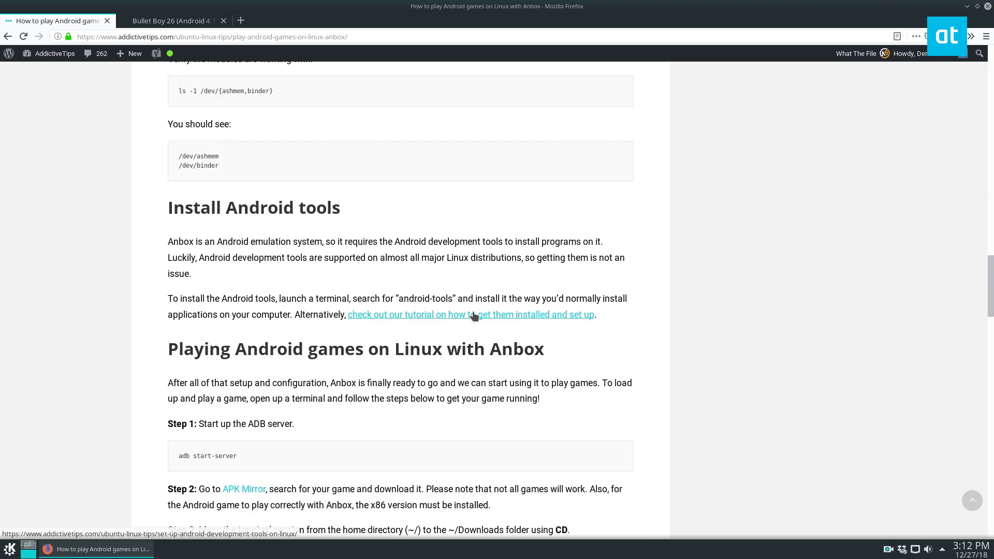
scroll(217, 316, down, 5)
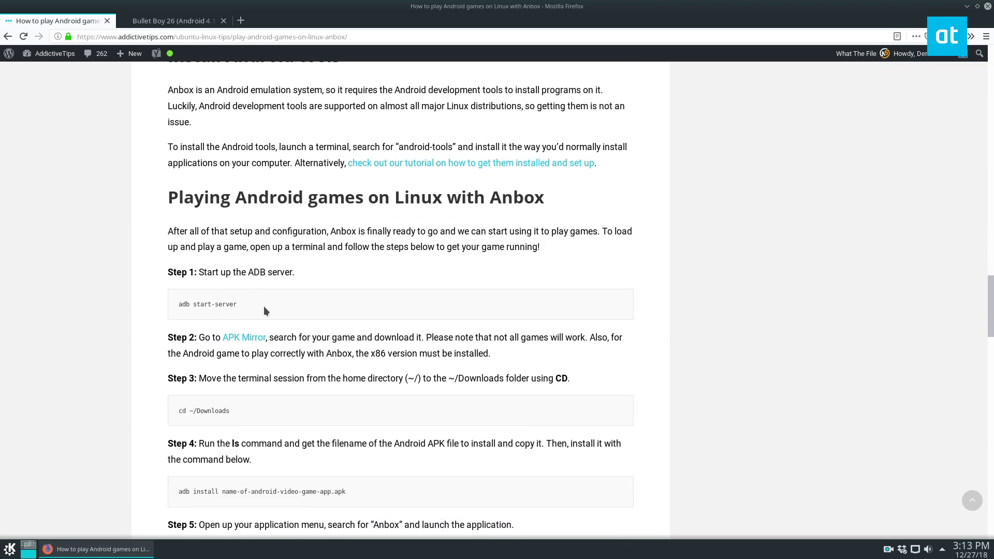
scroll(263, 306, down, 2)
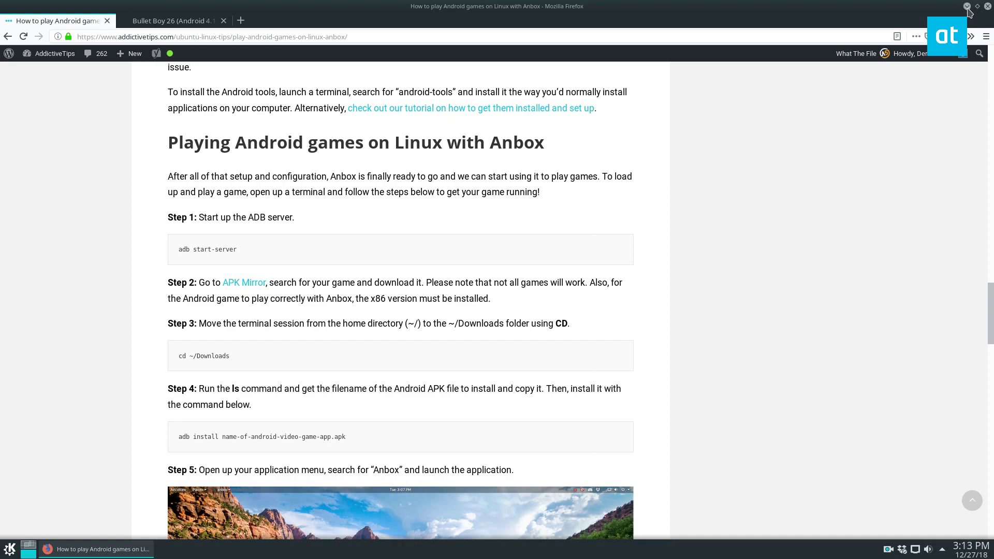
scroll(390, 351, down, 20)
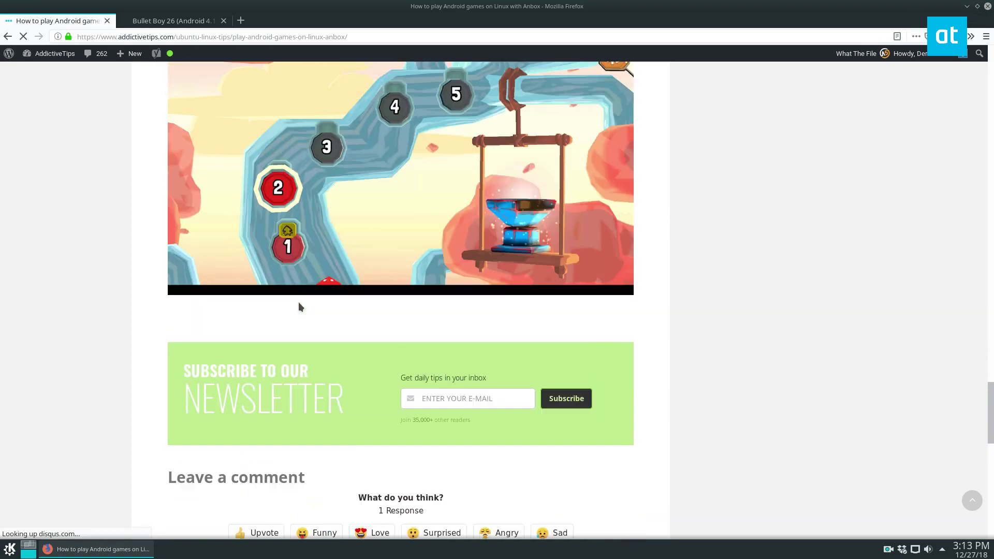
scroll(298, 302, up, 14)
click(285, 290)
scroll(268, 337, up, 18)
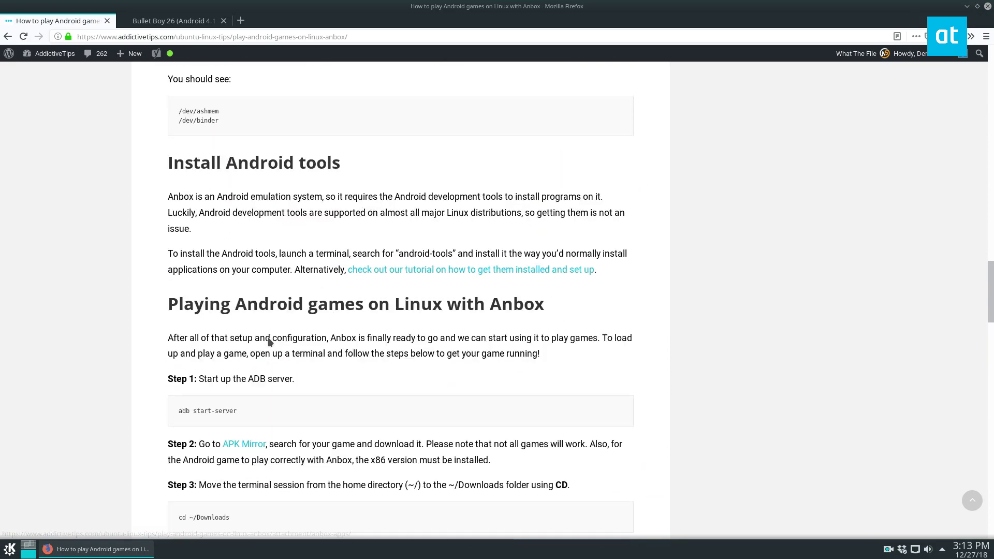
drag(545, 350, 161, 352)
click(707, 309)
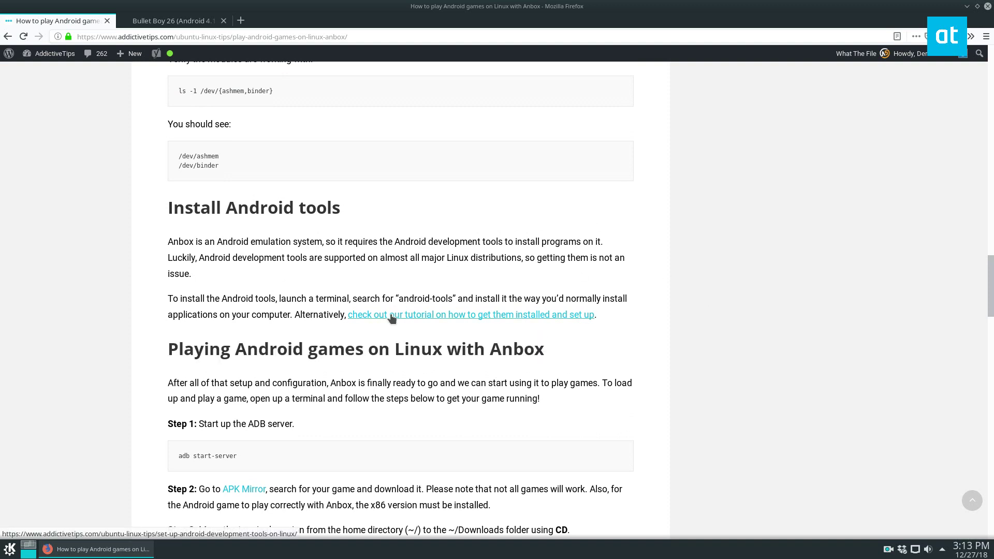
- Minimize Firefox and launch Anbox Application Manager by searching 'anb' in the launcher
click(967, 7)
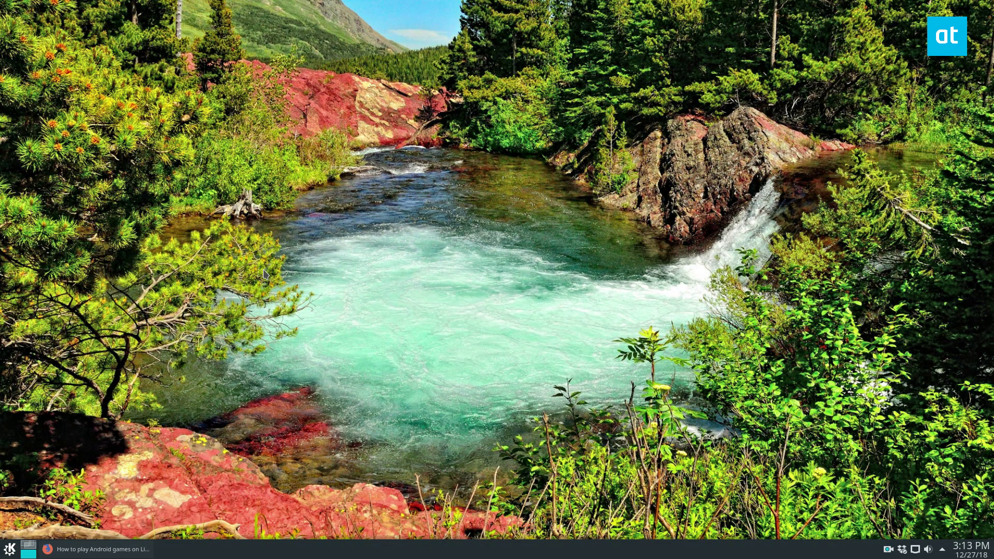
key(super)
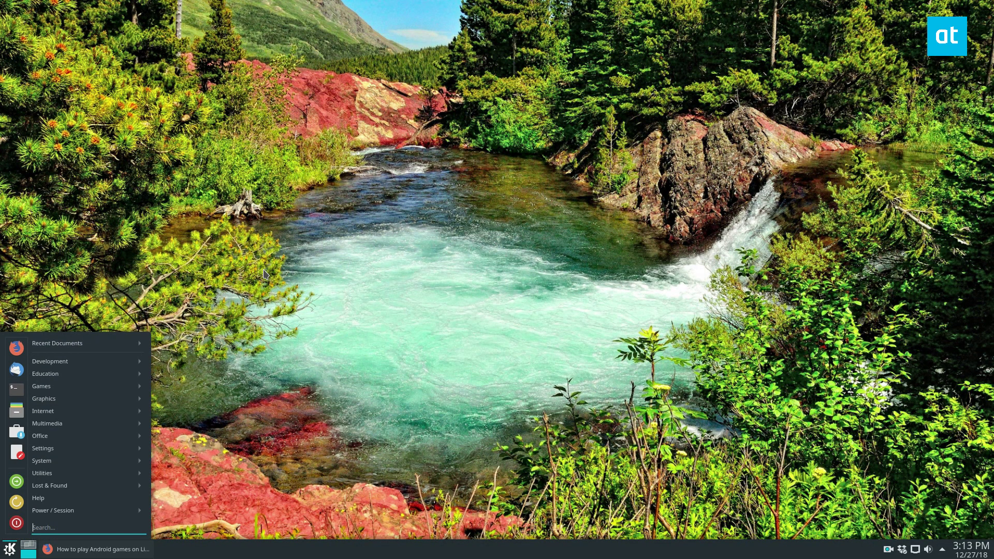
text(anb)
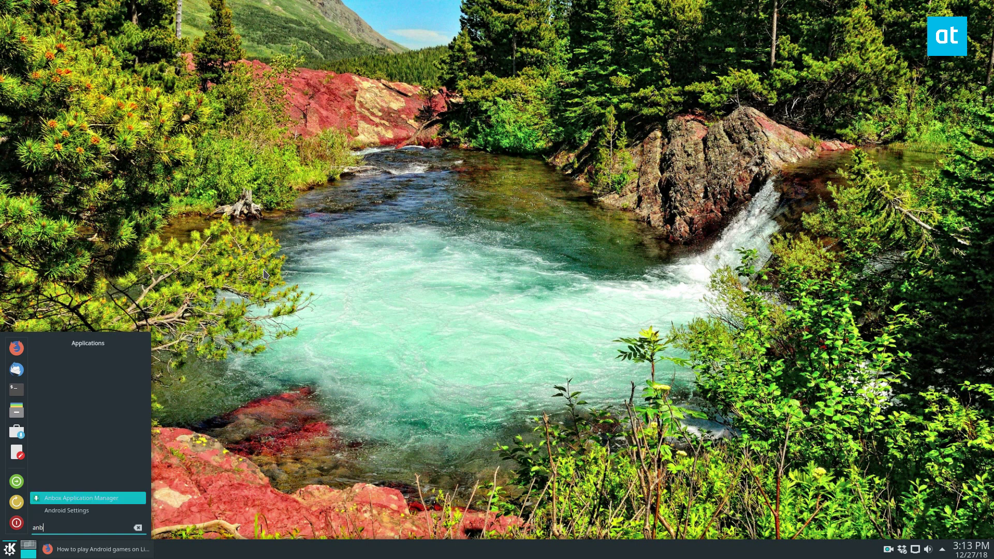
key(Return)
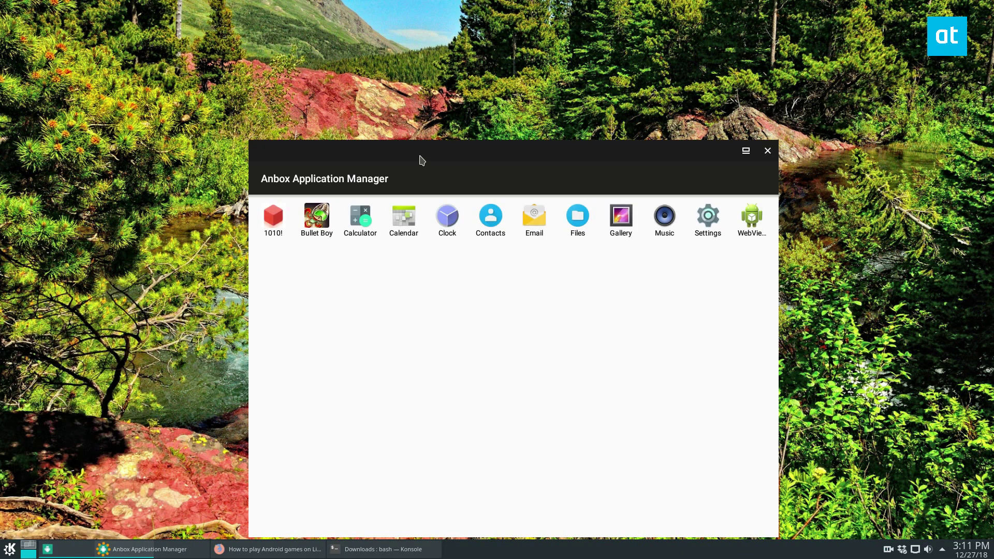
- Move the Anbox window up and to the right, keeping Firefox minimized
drag(422, 160, 413, 78)
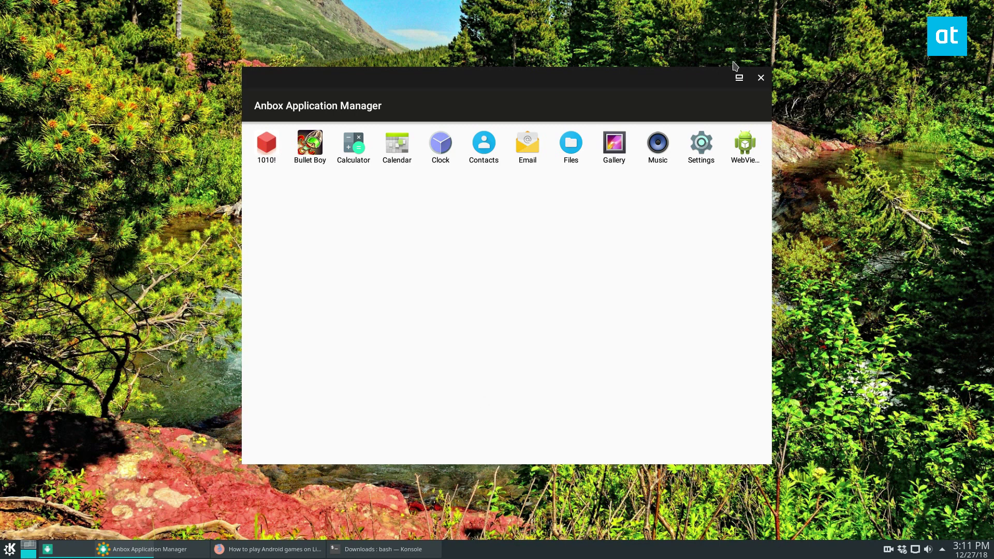
drag(641, 79, 763, 102)
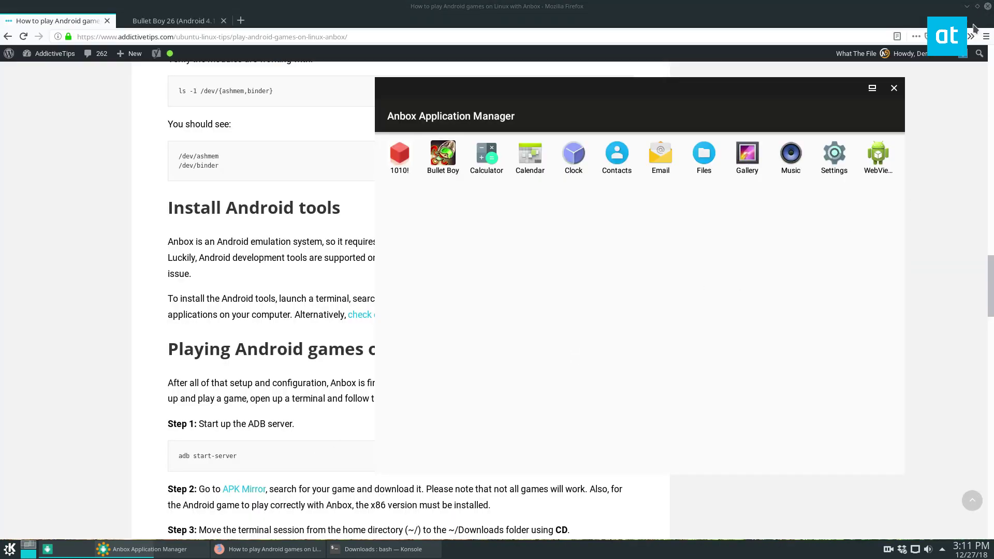
click(967, 6)
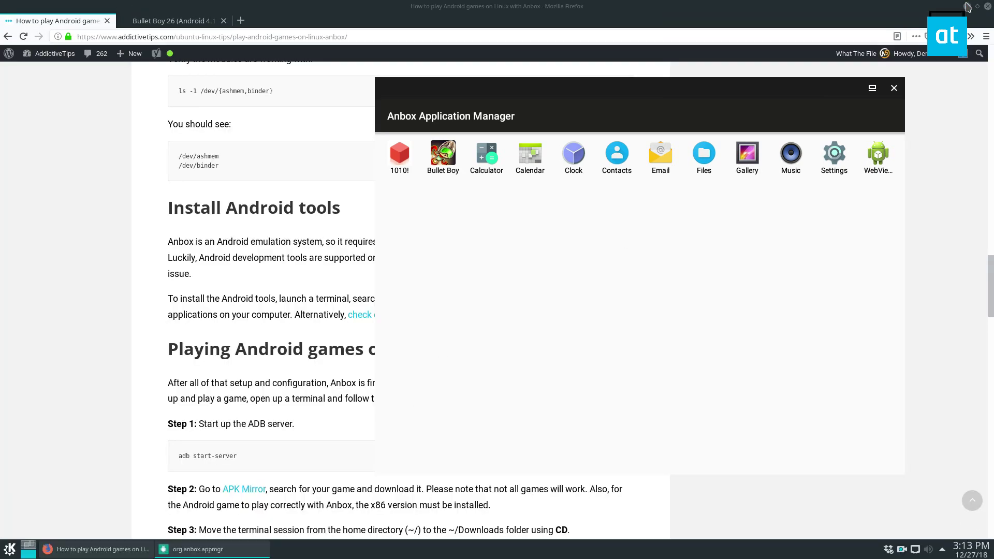
click(966, 6)
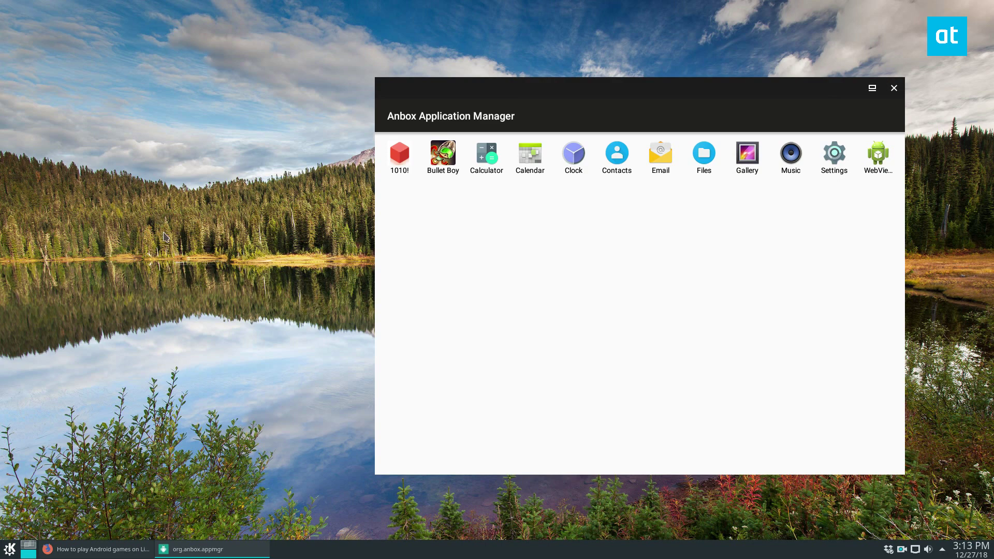
- Launch Konsole and arrange it and the Anbox window so both are visible
click(9, 548)
click(57, 395)
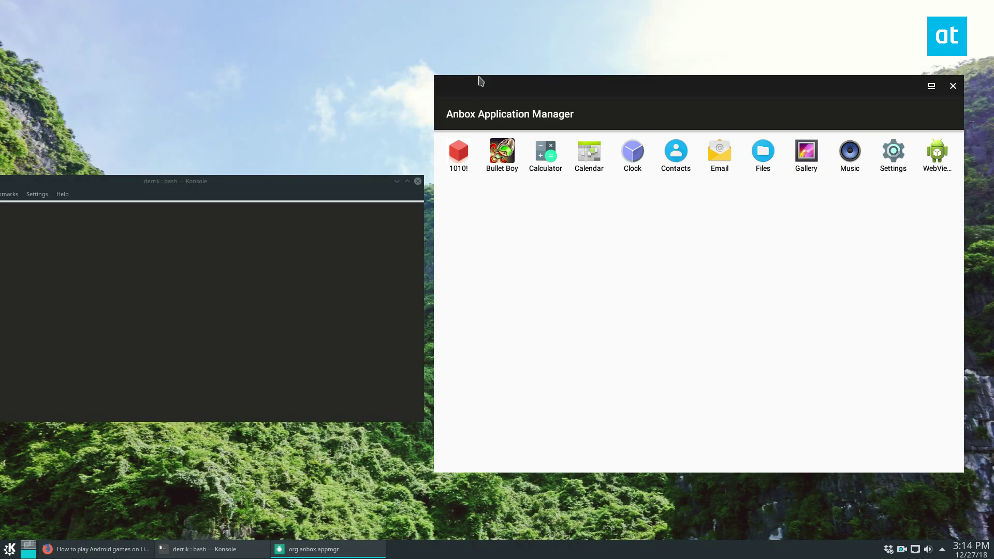
drag(476, 83, 495, 20)
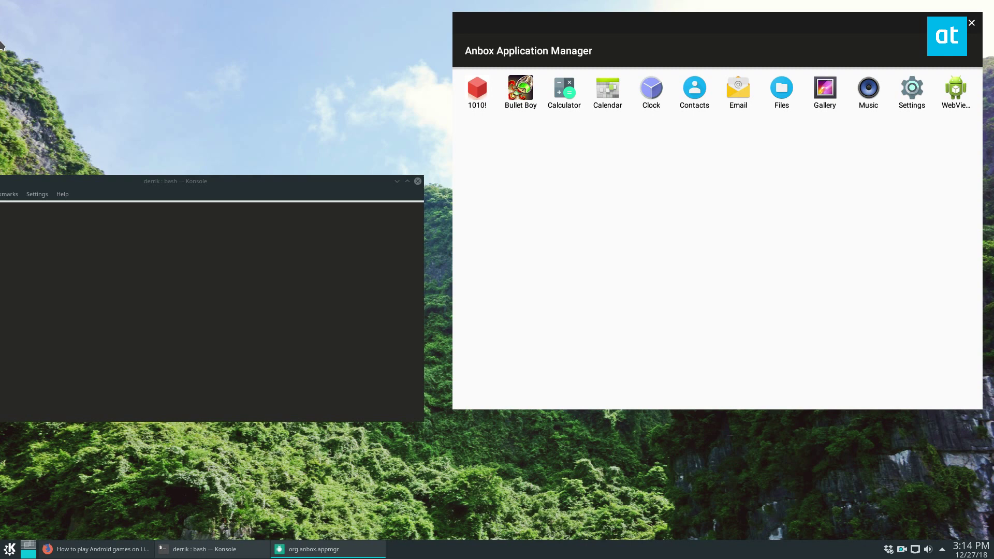
drag(187, 194, 212, 193)
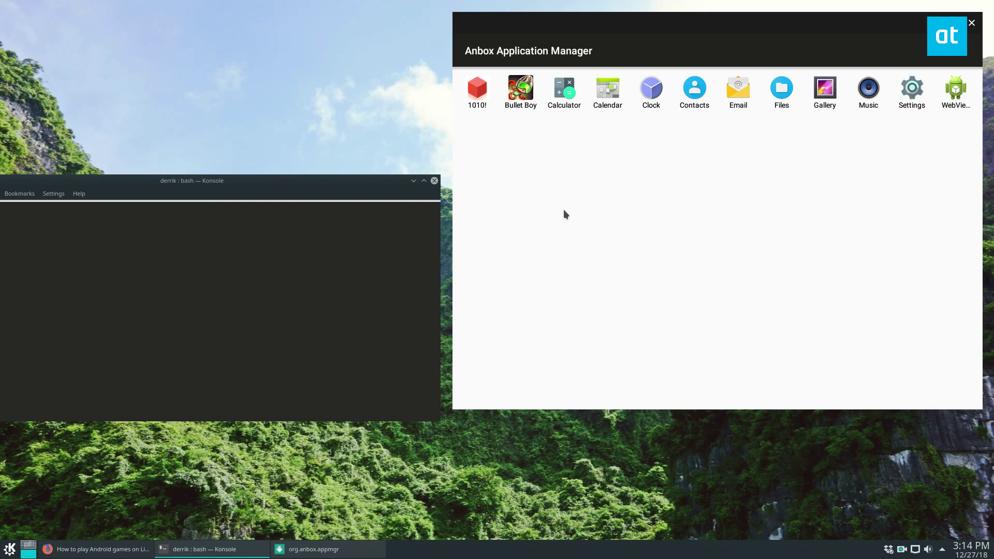
drag(595, 17, 601, 7)
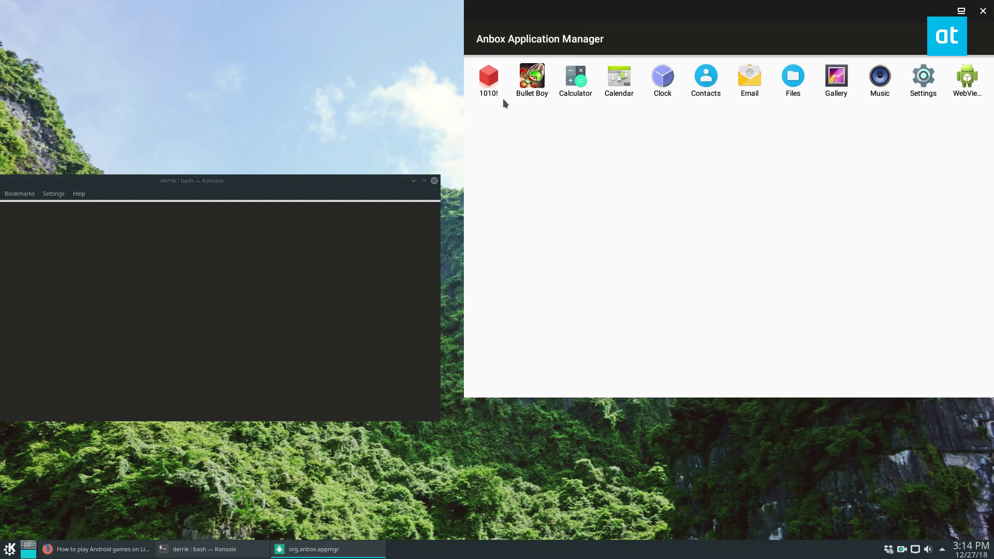
drag(286, 180, 465, 250)
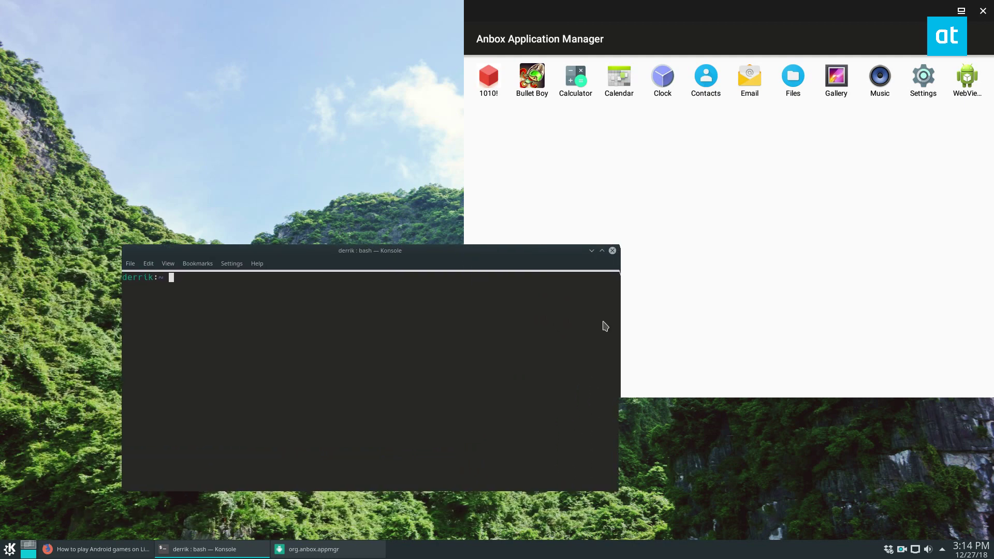
- Run 'adb start-server' and 'adb devices' to confirm emulator-5558, then return to Firefox's Bullet Boy tab
text(adb start-s)
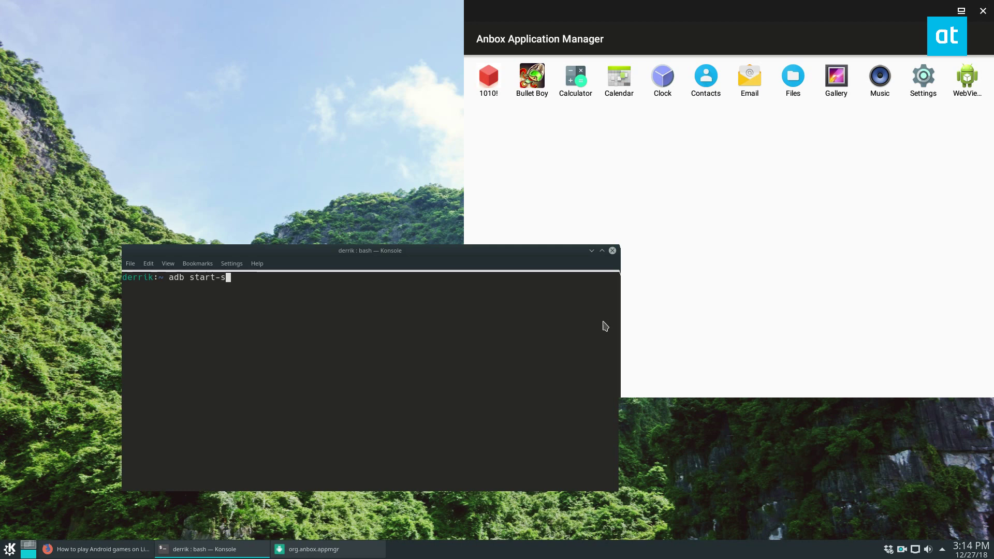
text(erverv)
key(Return)
text(adb devices)
key(Return)
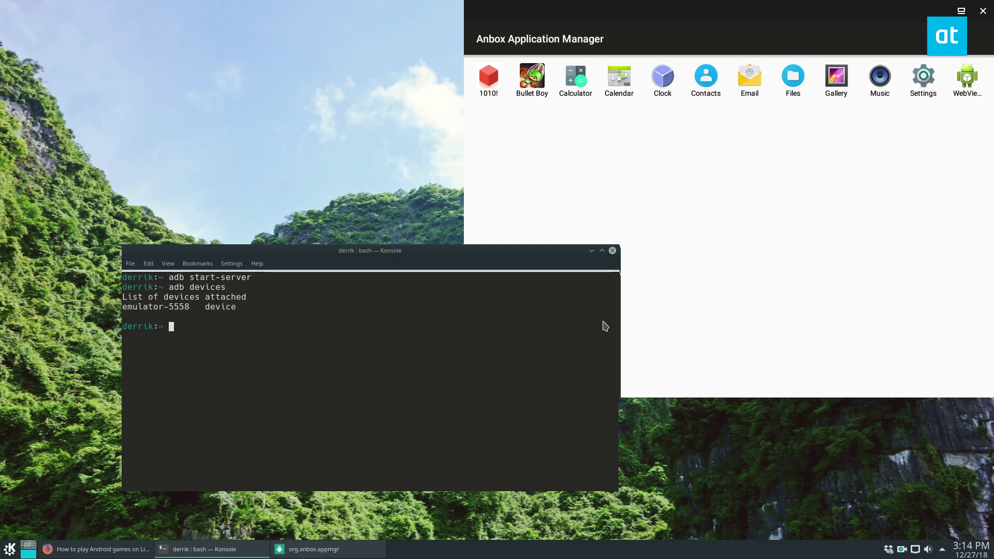
drag(195, 306, 123, 311)
click(215, 305)
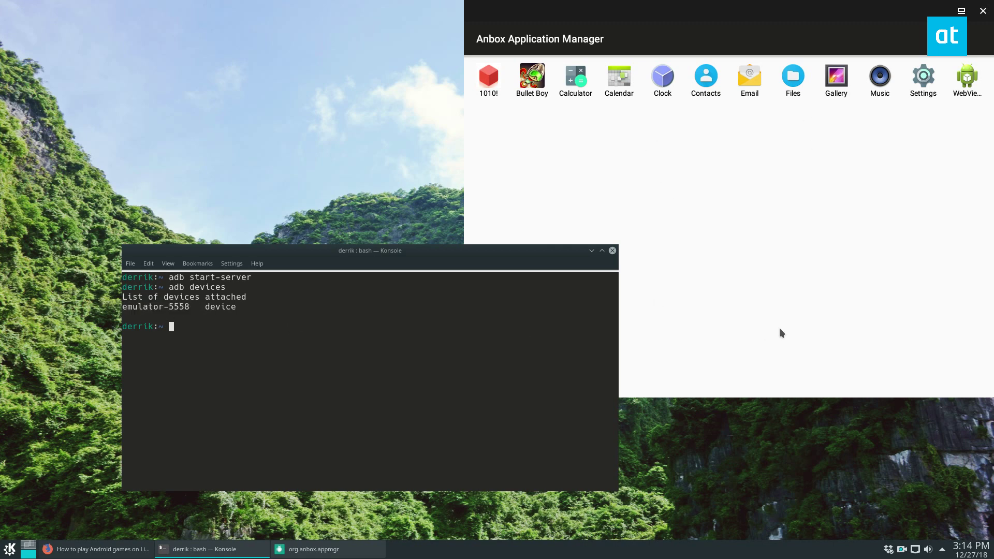
click(84, 554)
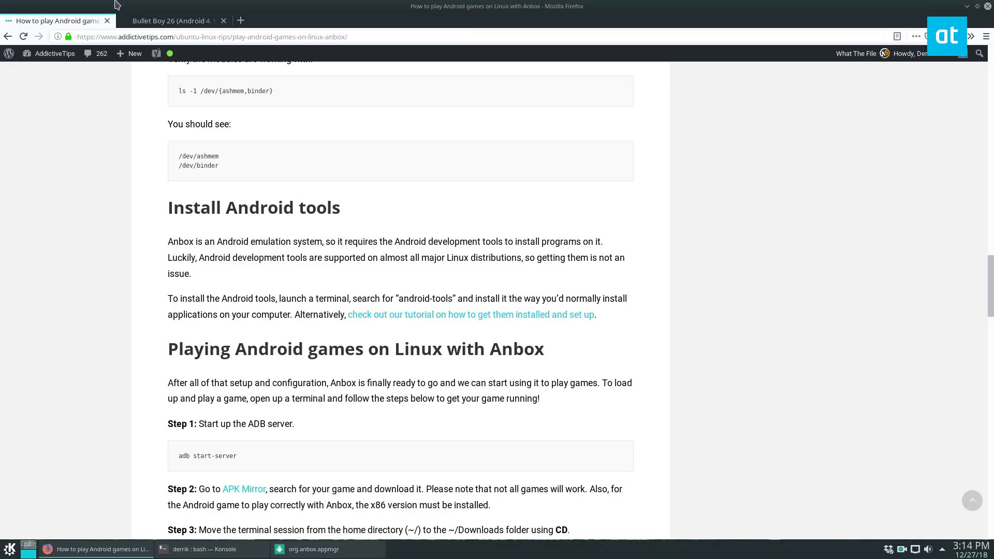
click(175, 21)
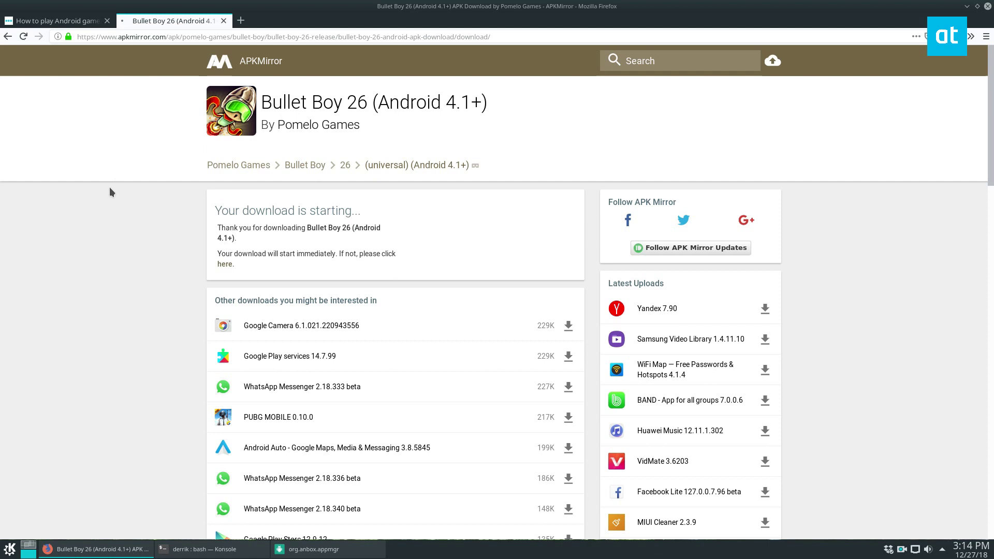
- Go back through the Bullet Boy 26 and Pomelo Games pages, then load APKMirror's home page
key(alt+Left)
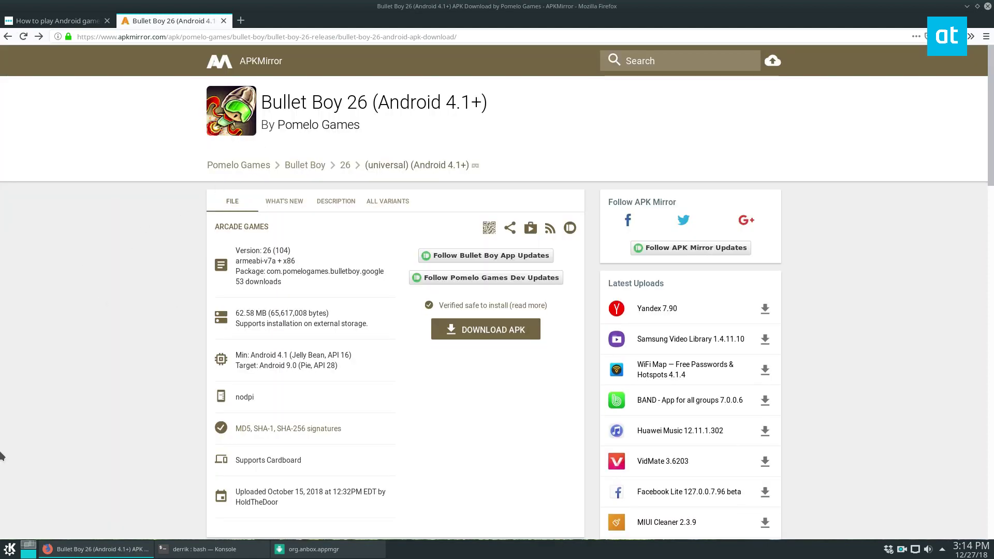
scroll(14, 356, down, 2)
scroll(31, 349, down, 10)
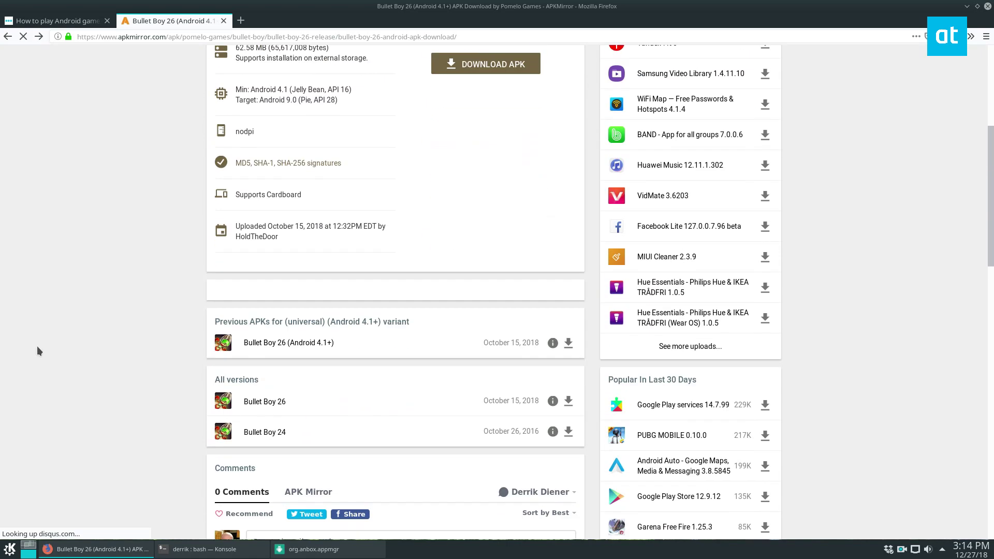
key(alt+Left)
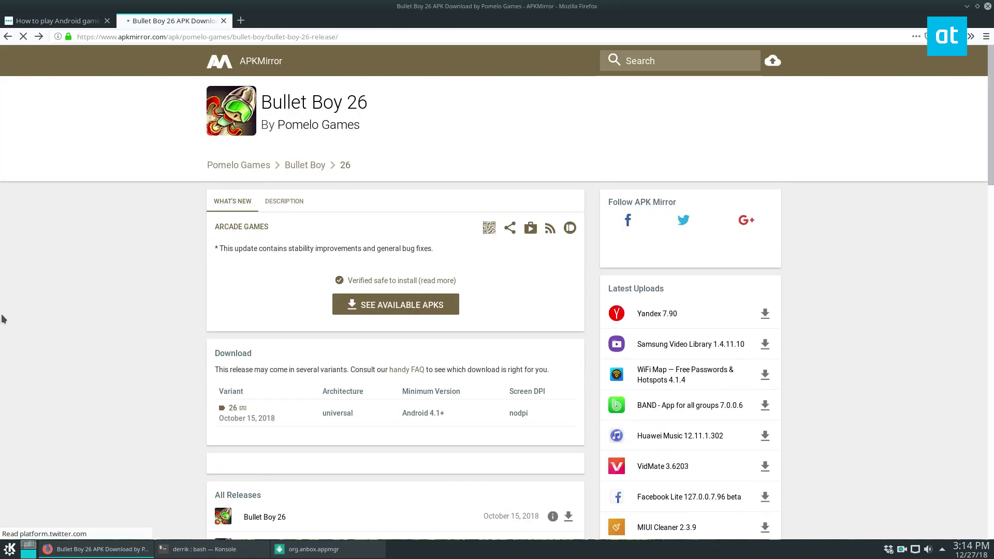
key(alt+Left)
click(254, 85)
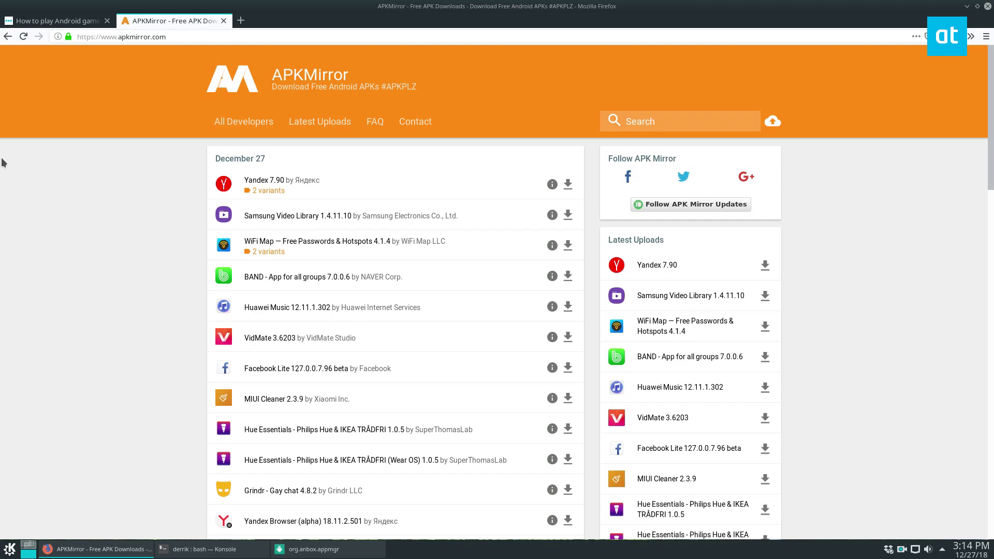
scroll(231, 224, down, 10)
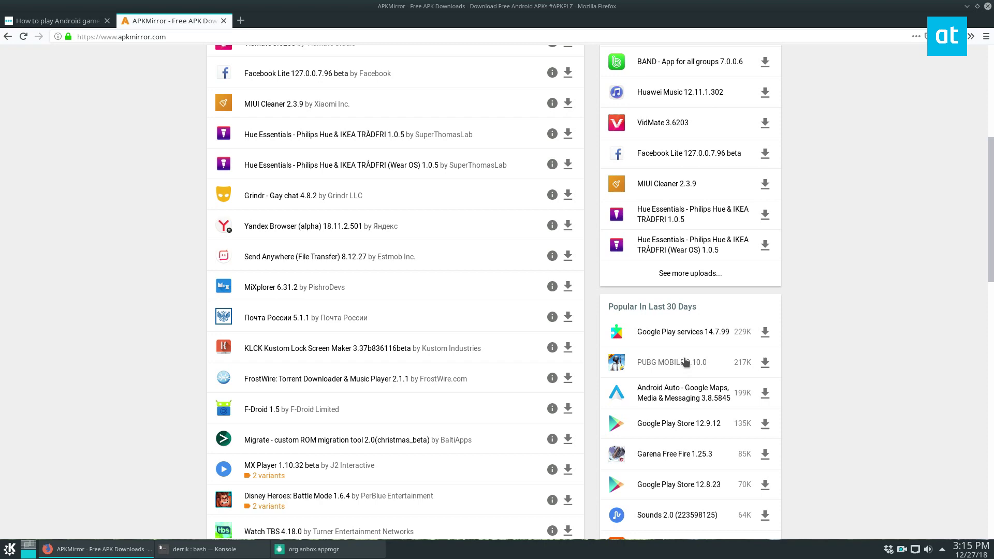
- Open the PUBG MOBILE 0.10.0 download page and check its armeabi-v7a architecture detail
click(668, 362)
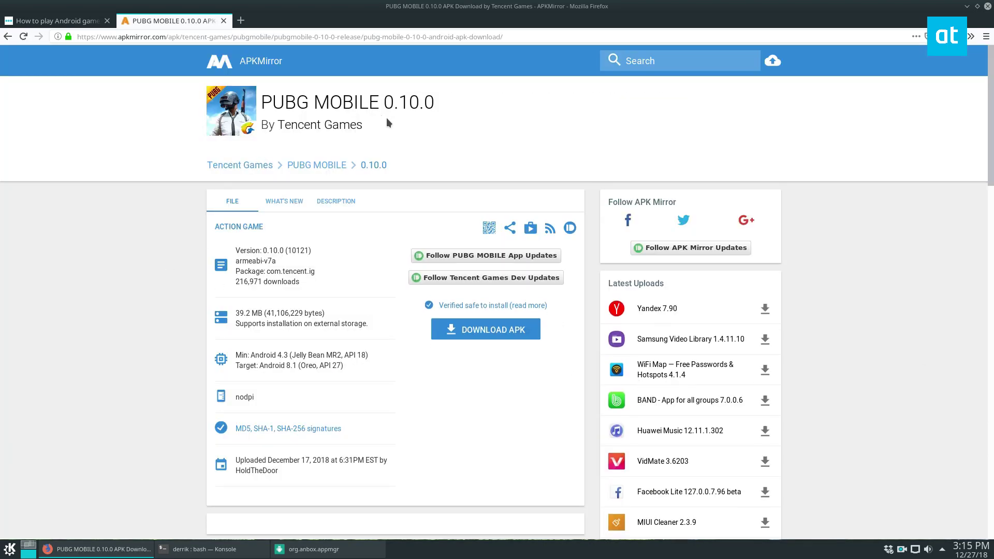
scroll(286, 368, down, 6)
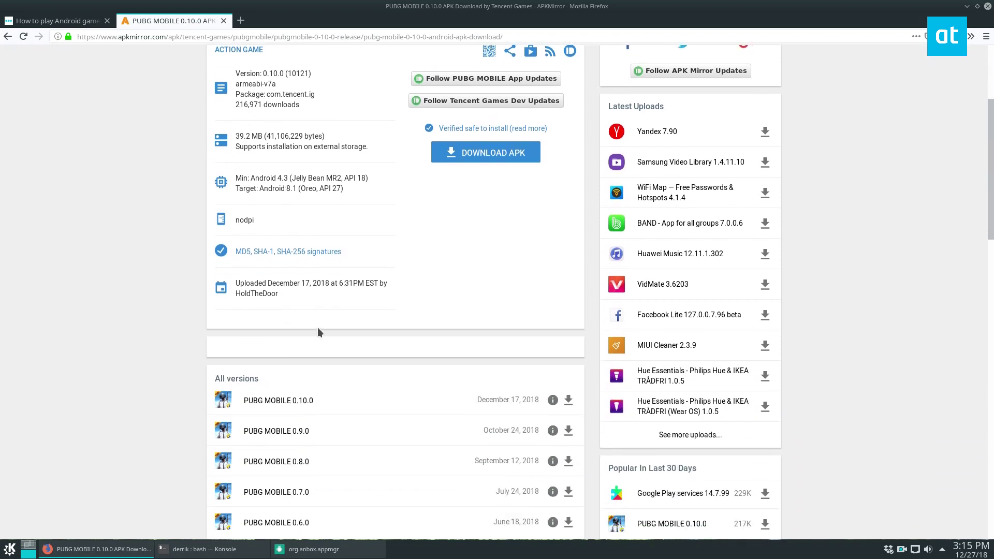
scroll(322, 277, up, 3)
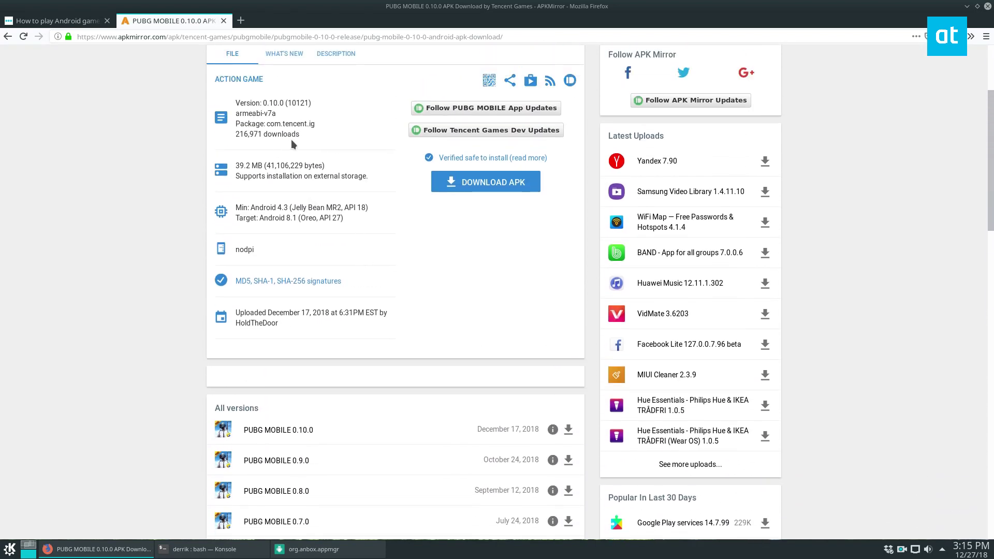
drag(236, 112, 274, 113)
click(305, 120)
scroll(140, 235, up, 3)
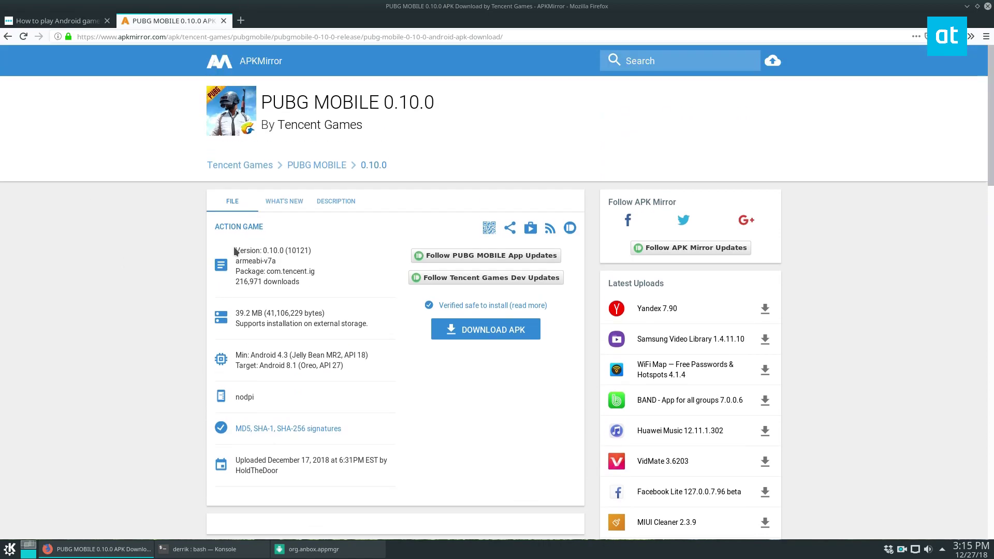
- Search APKMirror for 'bullet' and open Bullet Boy 26 via the Pomelo Games developer page
text(bullet)
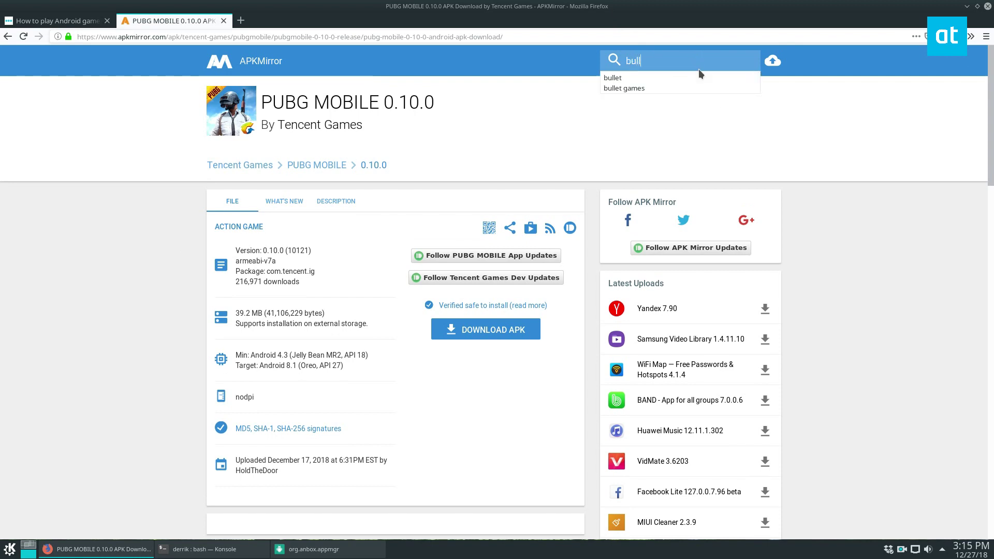
click(630, 88)
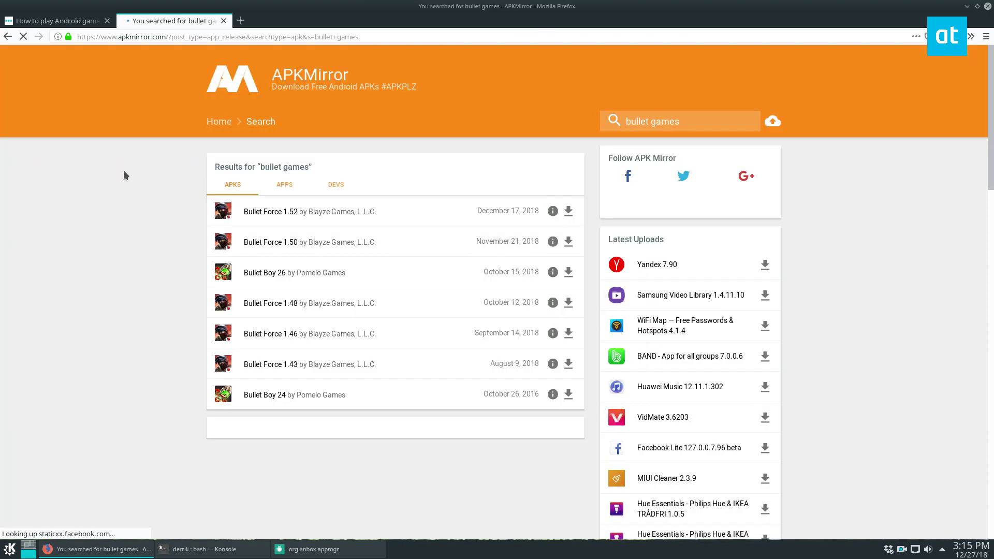
click(317, 273)
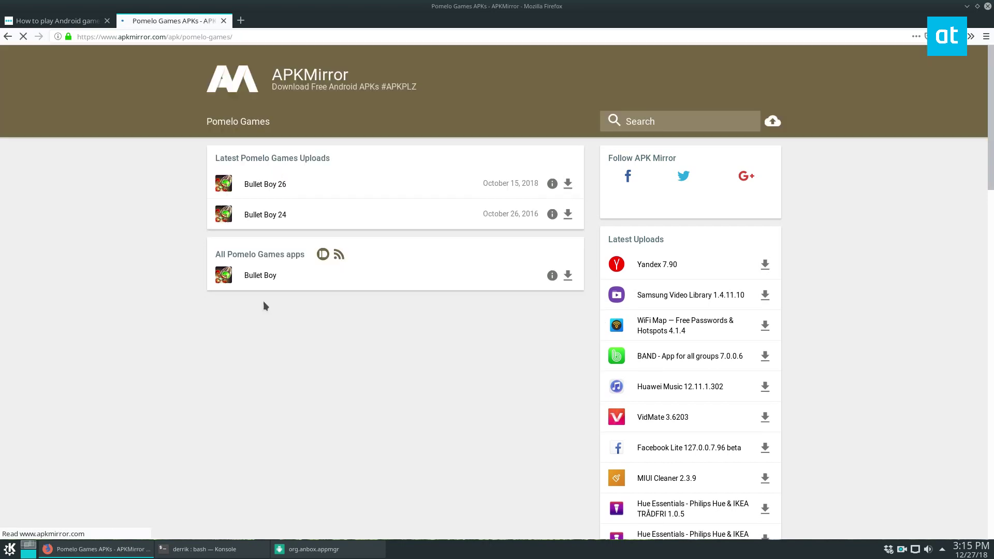
click(279, 186)
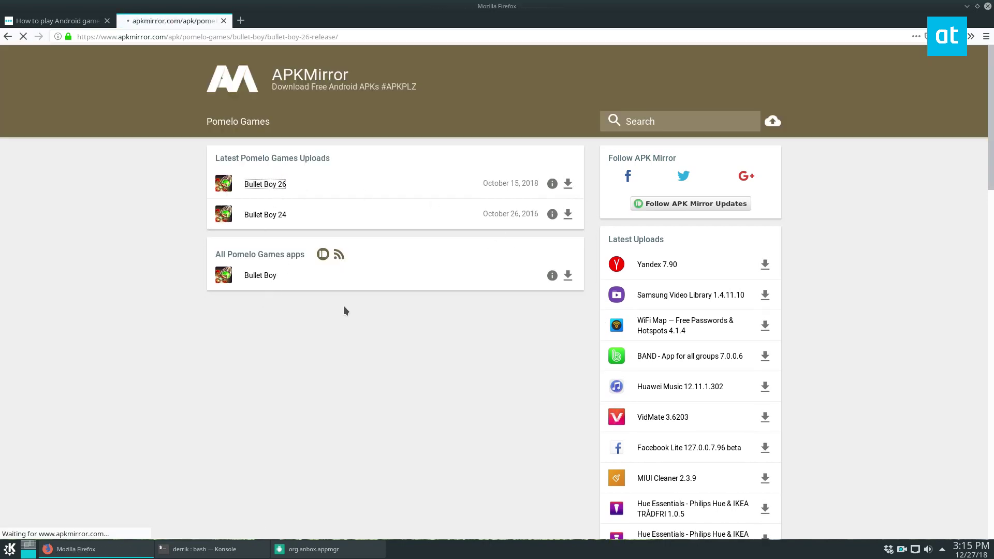
scroll(264, 356, down, 3)
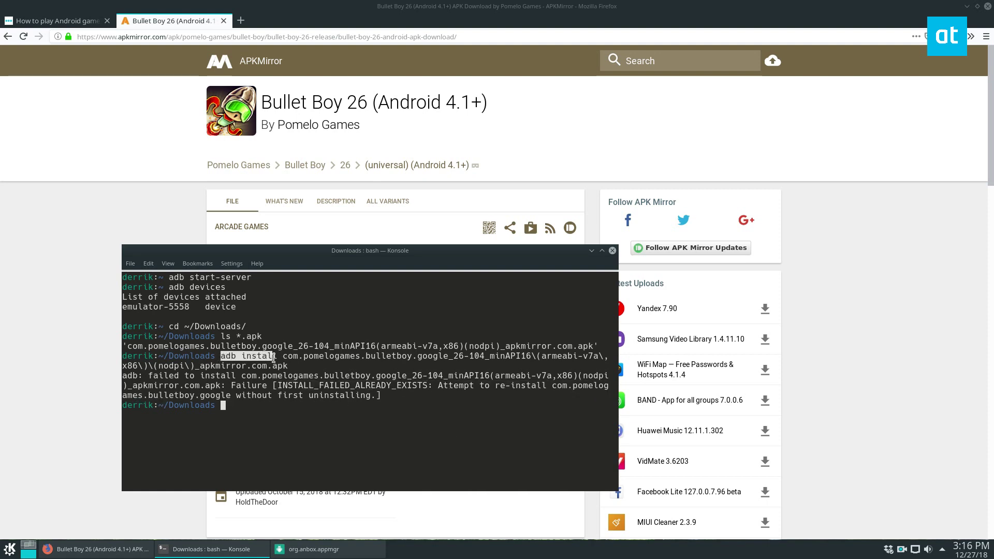
- Check the end of the adb install error output, then minimize Firefox and the terminal
drag(481, 357, 506, 357)
drag(360, 405, 362, 398)
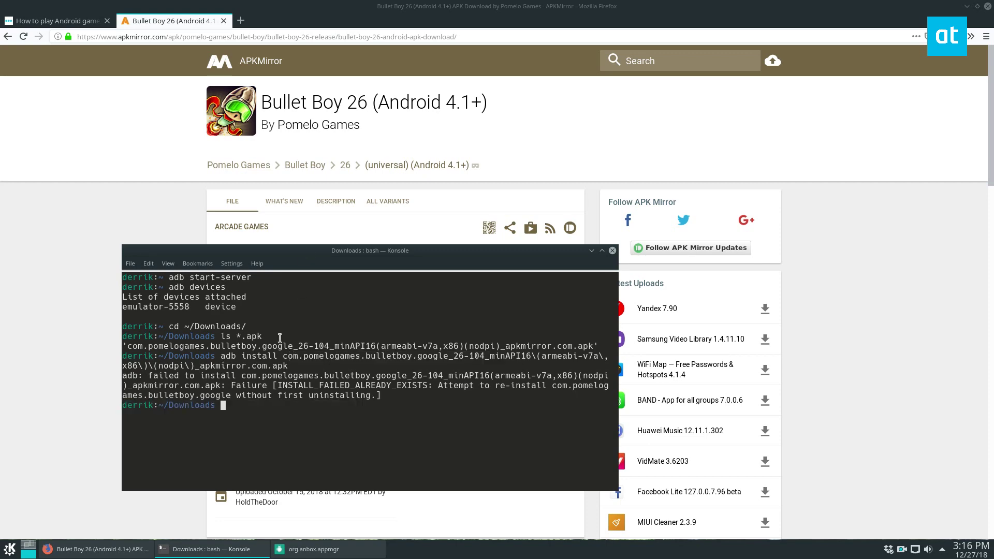
click(966, 6)
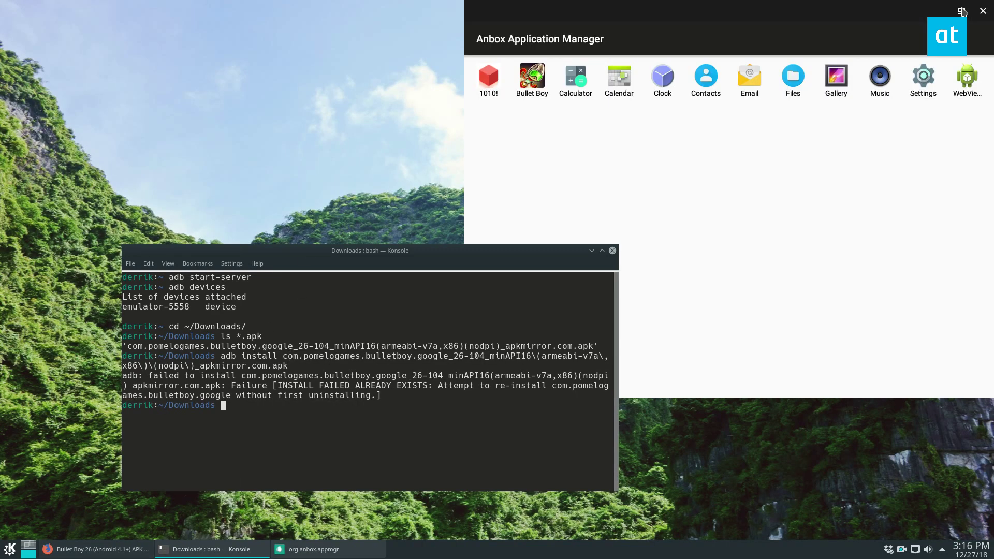
click(590, 250)
- Center the Anbox app manager, view the Android 7.1.1 device info in Settings, then close Settings
drag(635, 30, 450, 88)
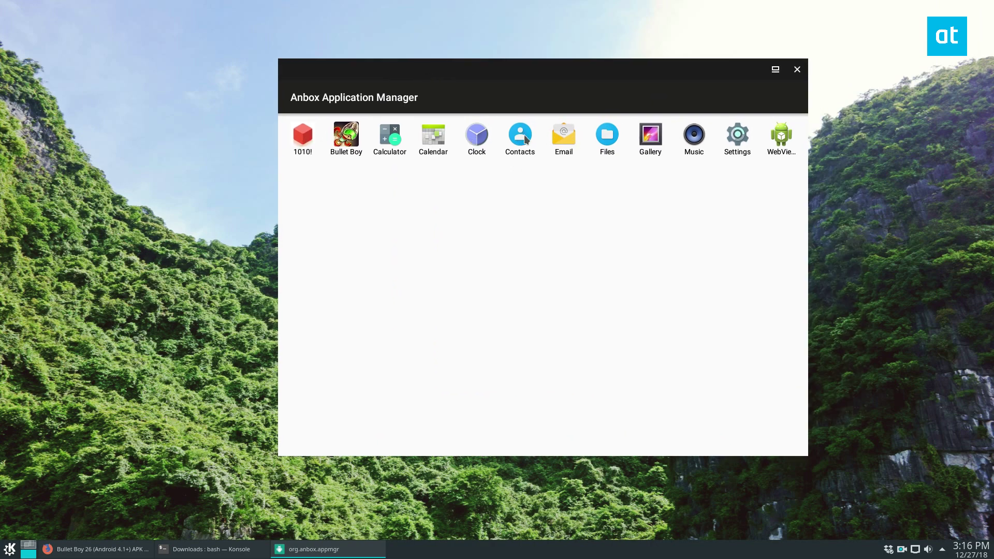
click(738, 139)
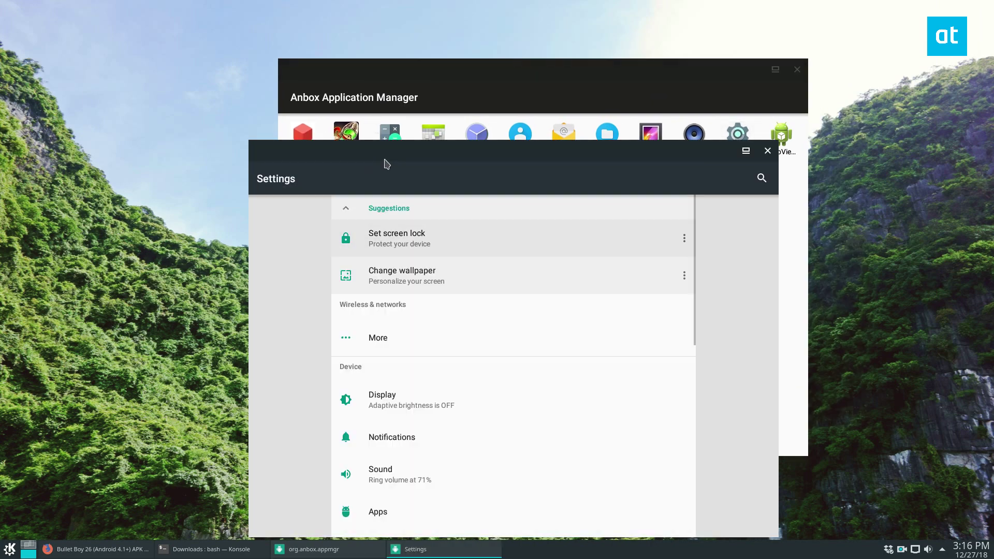
scroll(477, 389, down, 9)
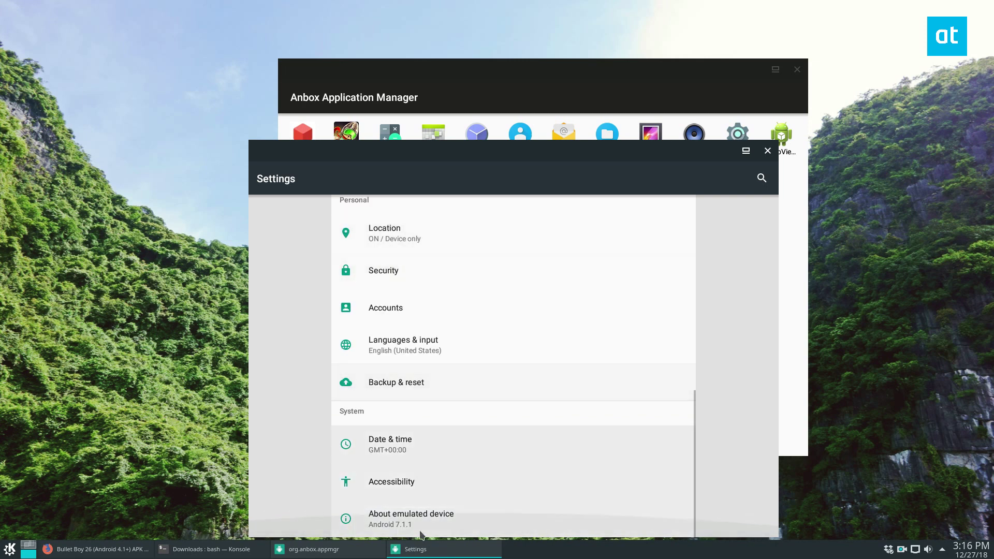
click(414, 519)
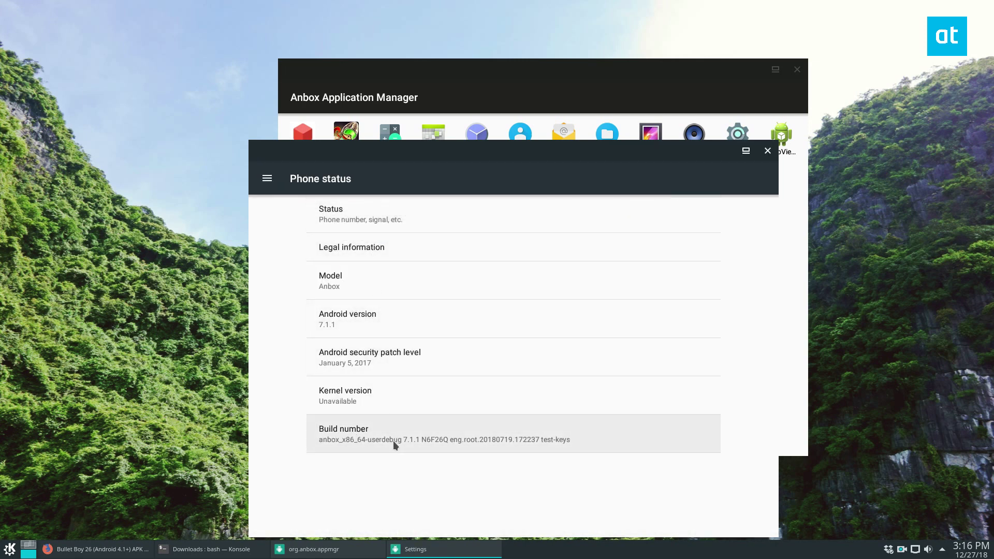
click(768, 151)
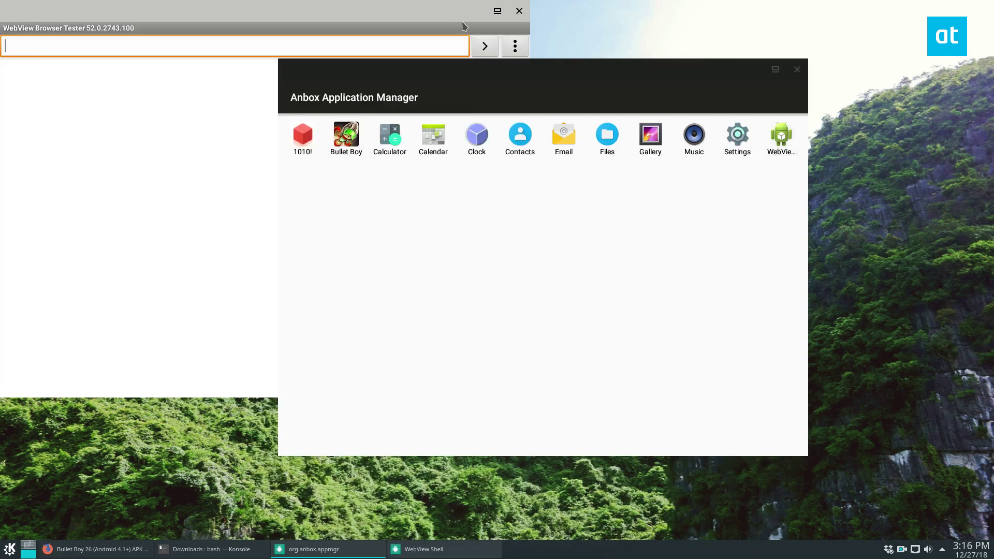
- Close the WebView tester, launch Bullet Boy maximized, and continue past its title screen
click(520, 10)
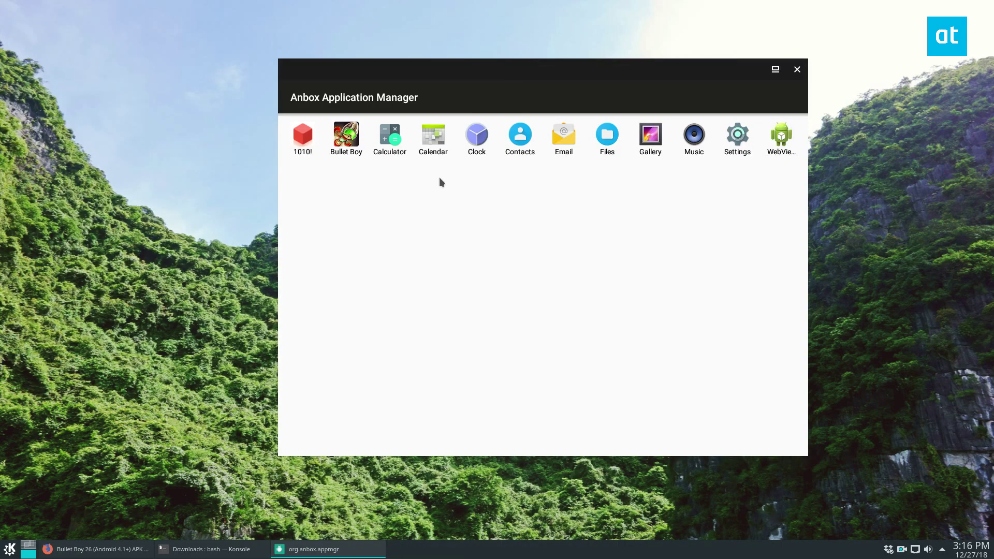
click(346, 136)
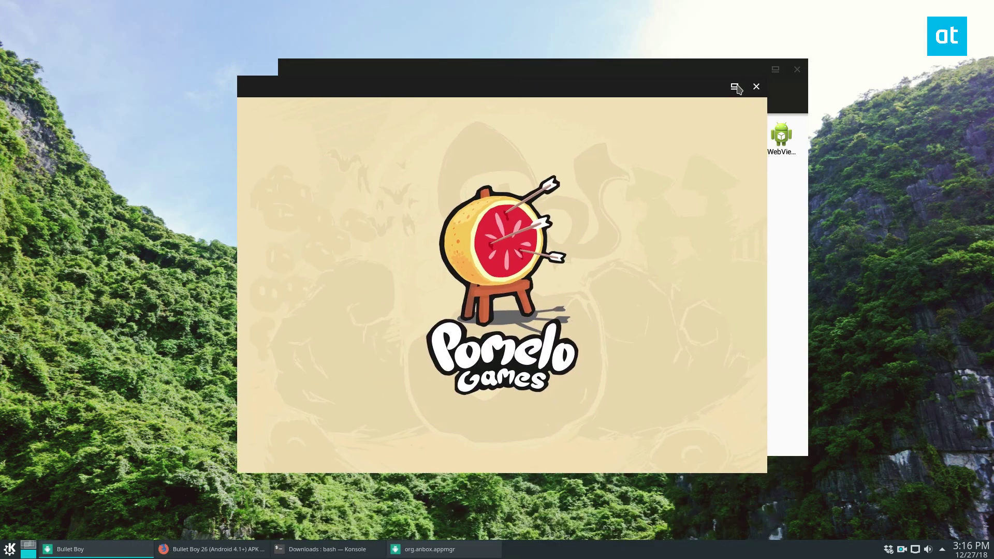
click(735, 87)
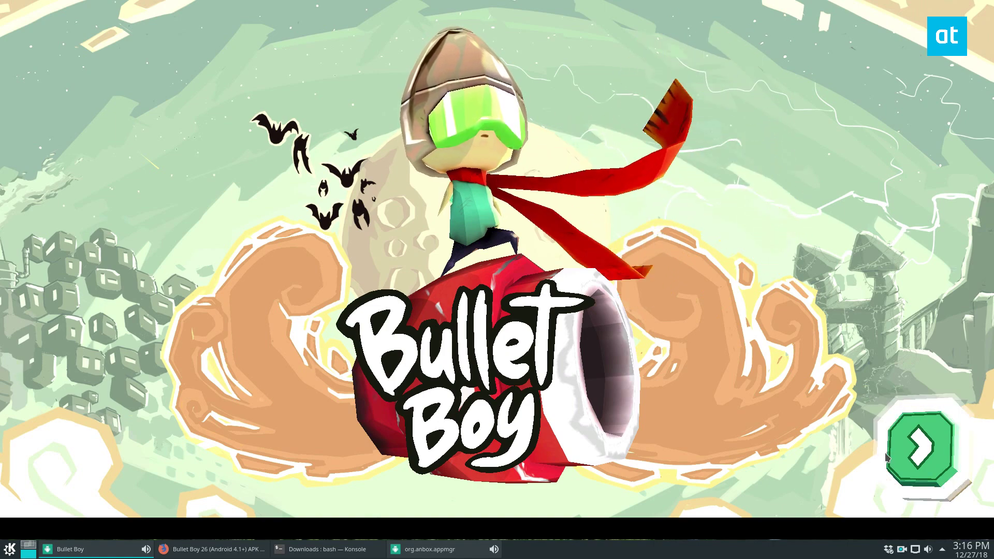
click(930, 445)
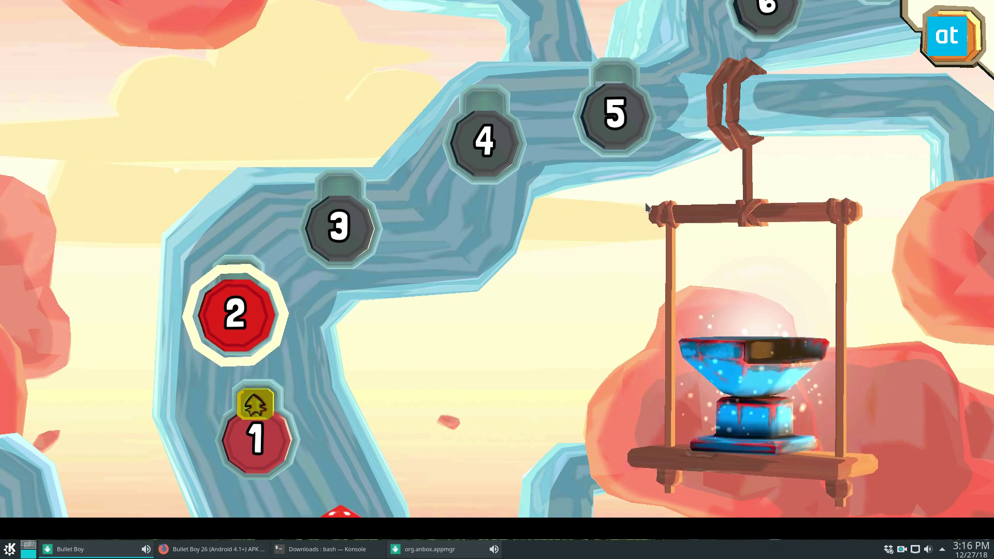
- Start level 2 and fire from cannon to cannon, retrying after a missed shot
click(236, 313)
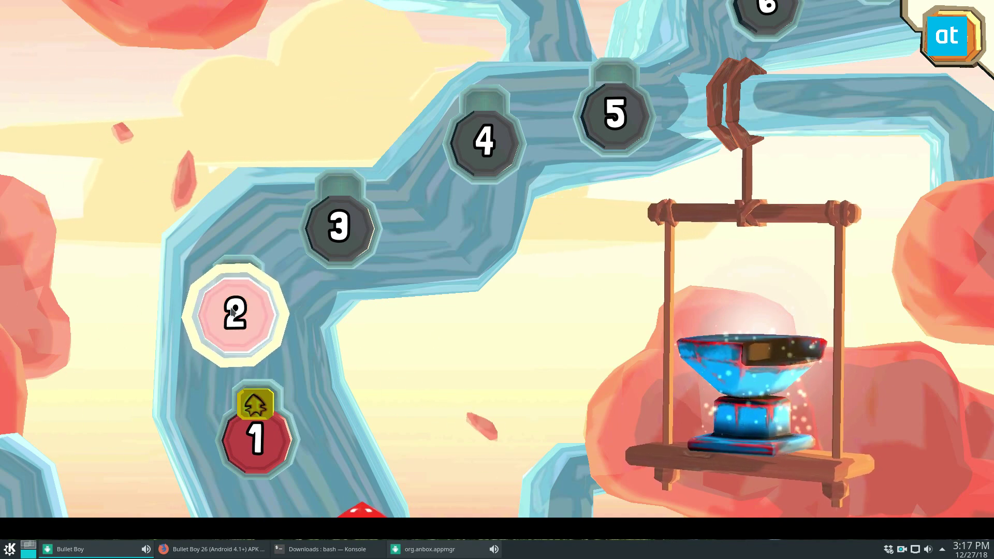
click(641, 272)
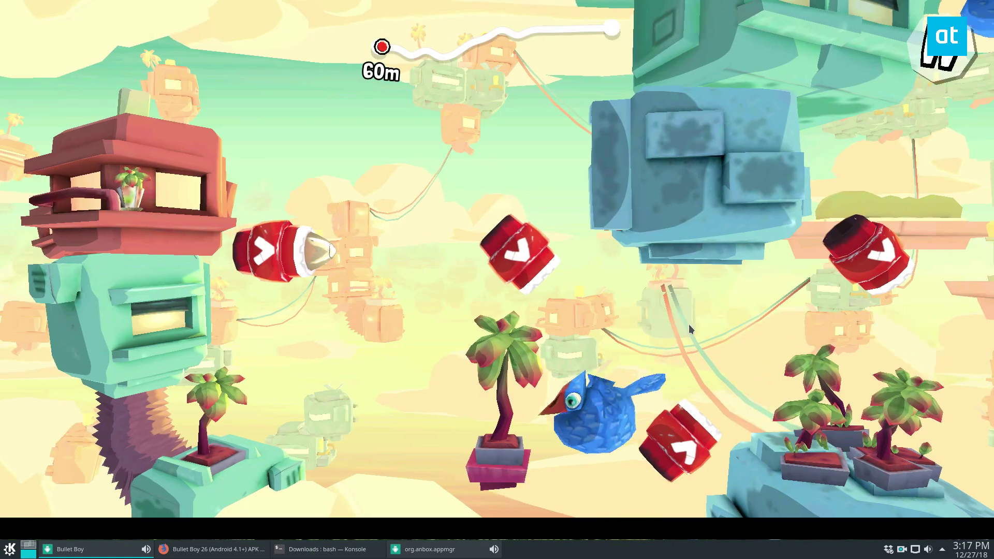
click(689, 324)
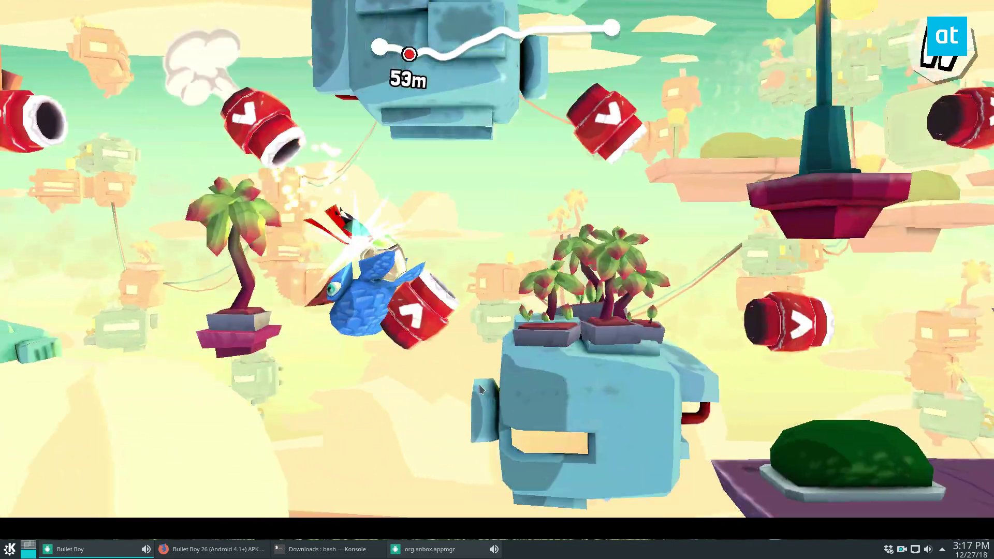
click(479, 389)
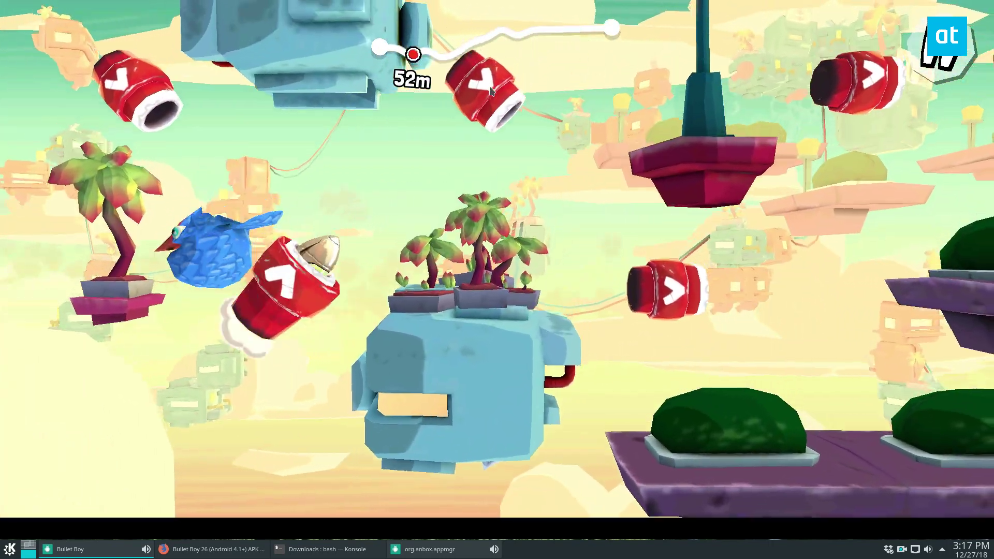
click(491, 91)
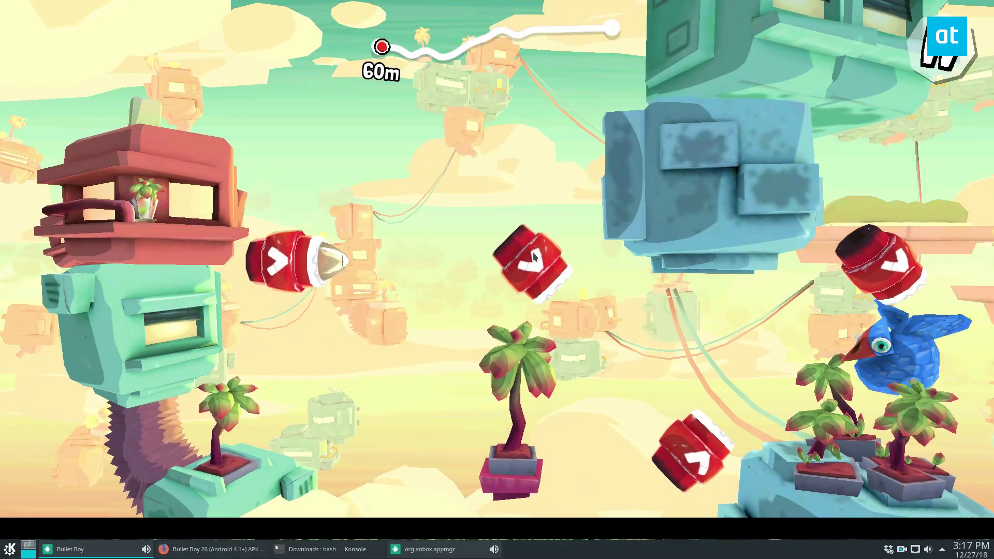
click(477, 392)
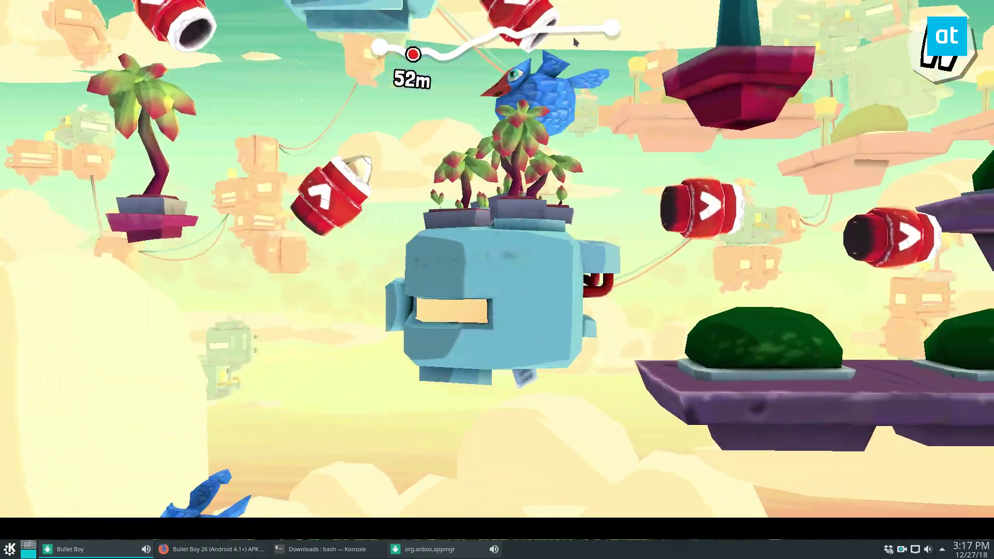